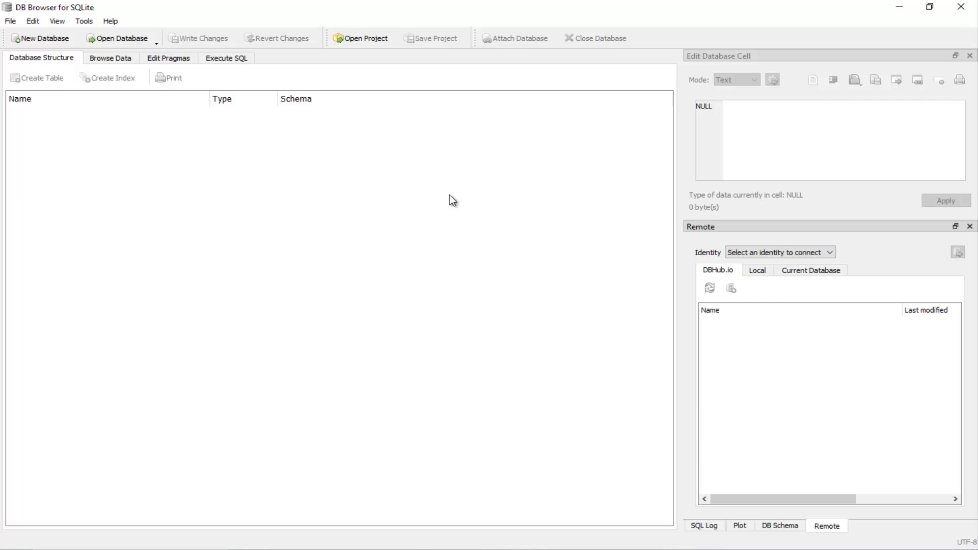
# Open the database file db_Prueba.db from the Base_de_Datos_SQLite folder on the desktop.
pyautogui.click(120, 42)
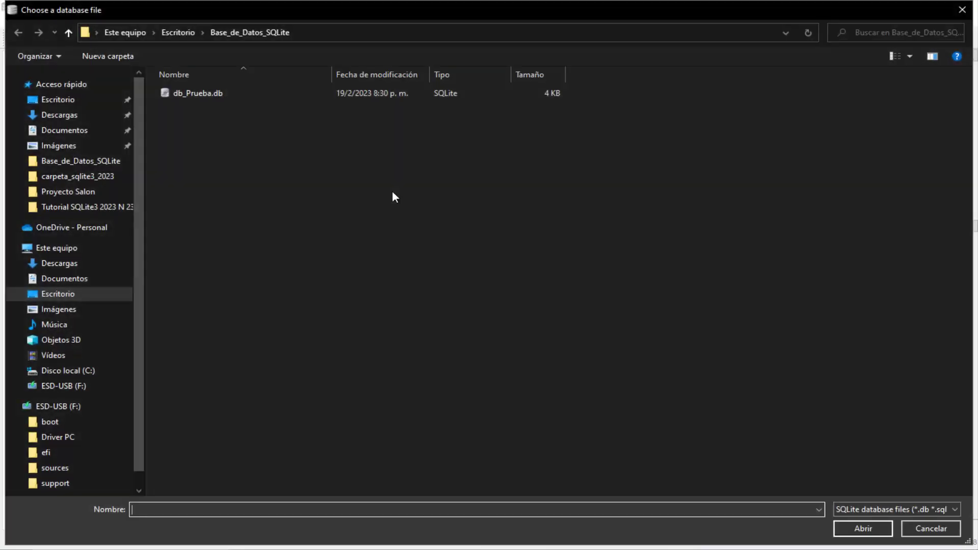
pyautogui.click(44, 100)
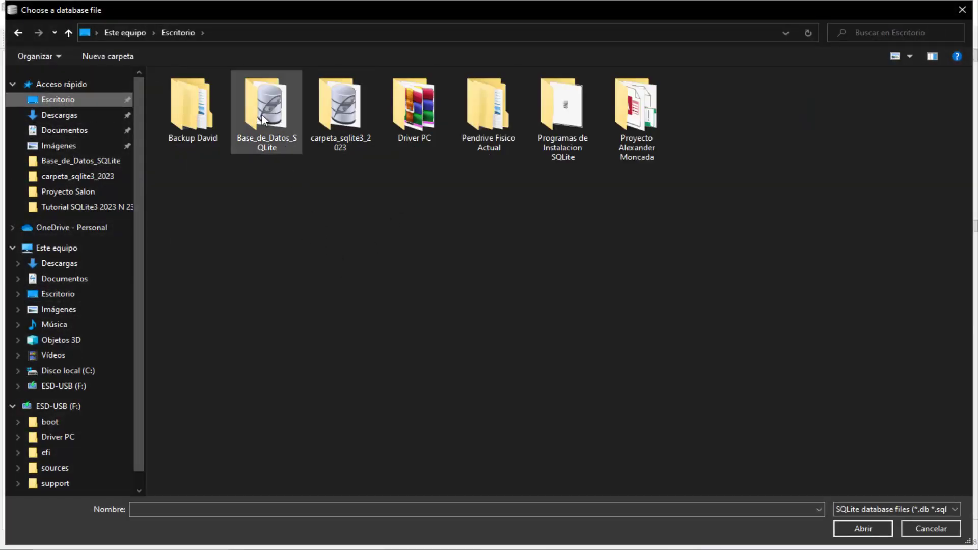
pyautogui.moveTo(268, 112)
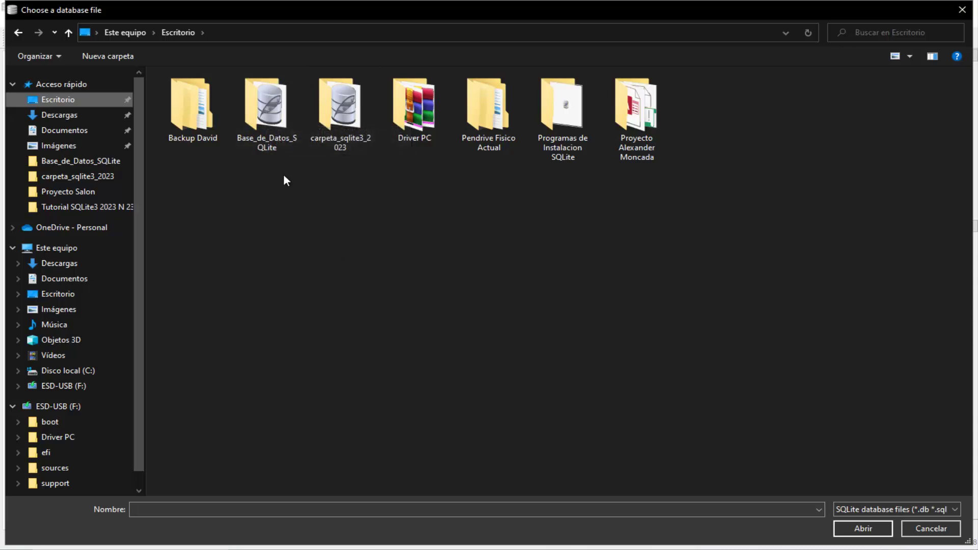
pyautogui.doubleClick(282, 124)
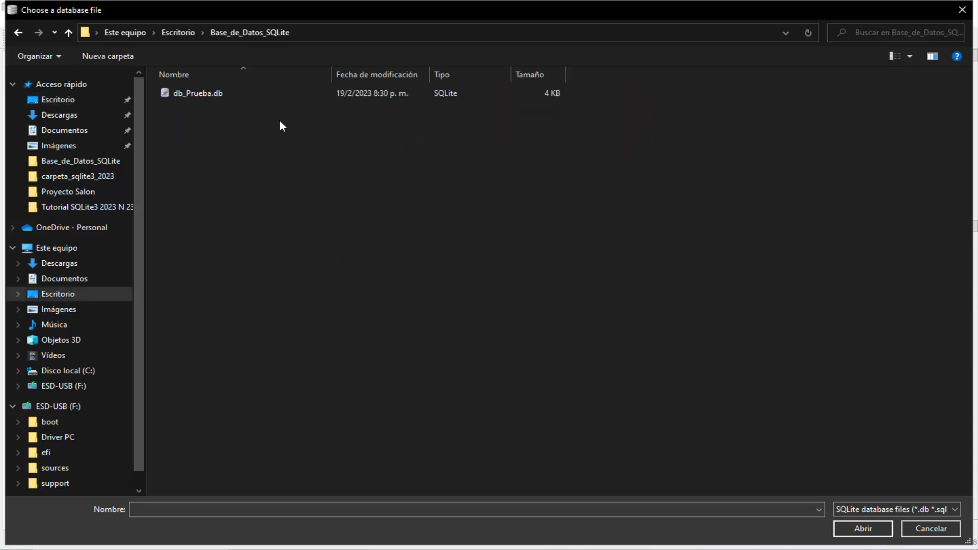
pyautogui.doubleClick(207, 96)
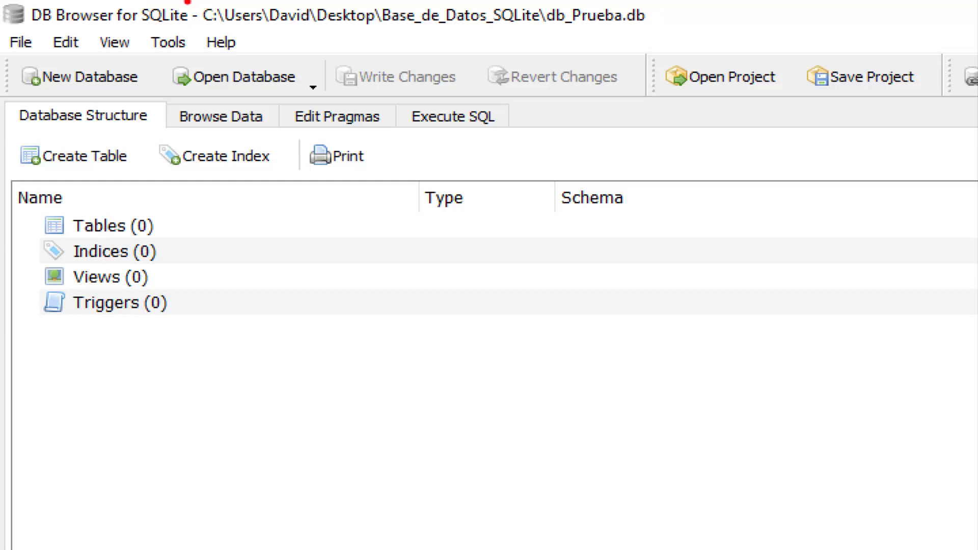
pyautogui.moveTo(184, 1)
pyautogui.mouseDown()
pyautogui.moveTo(365, 24)
pyautogui.moveTo(724, 30)
pyautogui.mouseUp()
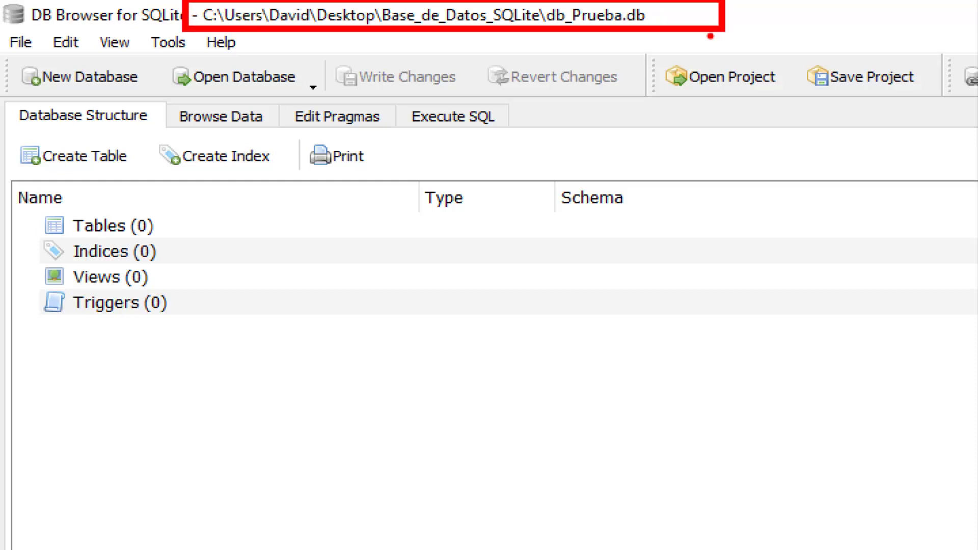
pyautogui.moveTo(594, 44); pyautogui.dragTo(617, 103)
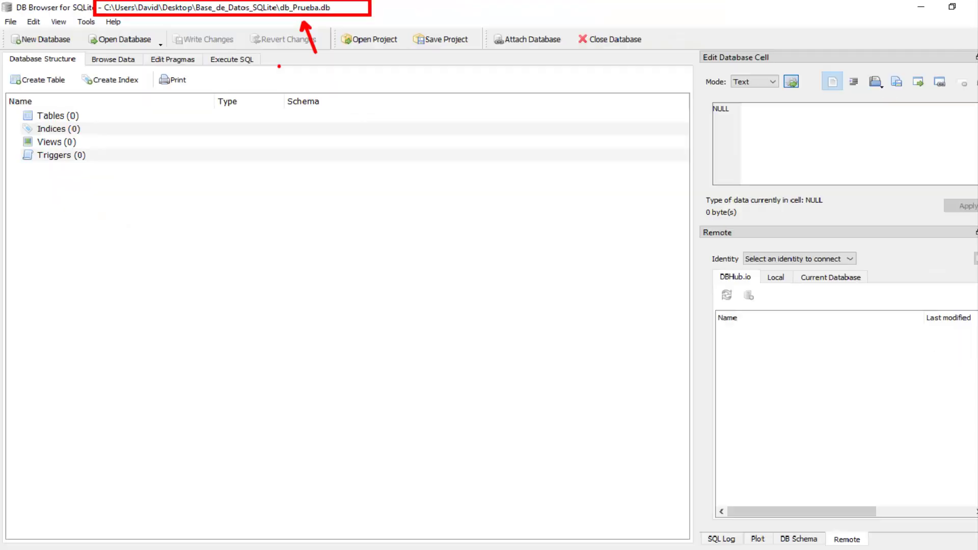
pyautogui.press('Escape')
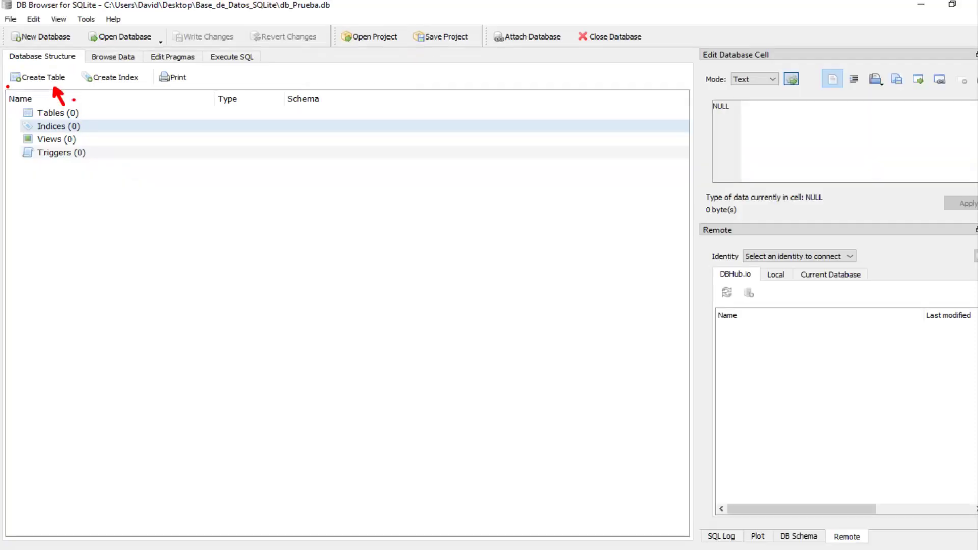
# Start creating a new table and name it tb_clientes.
pyautogui.click(29, 81)
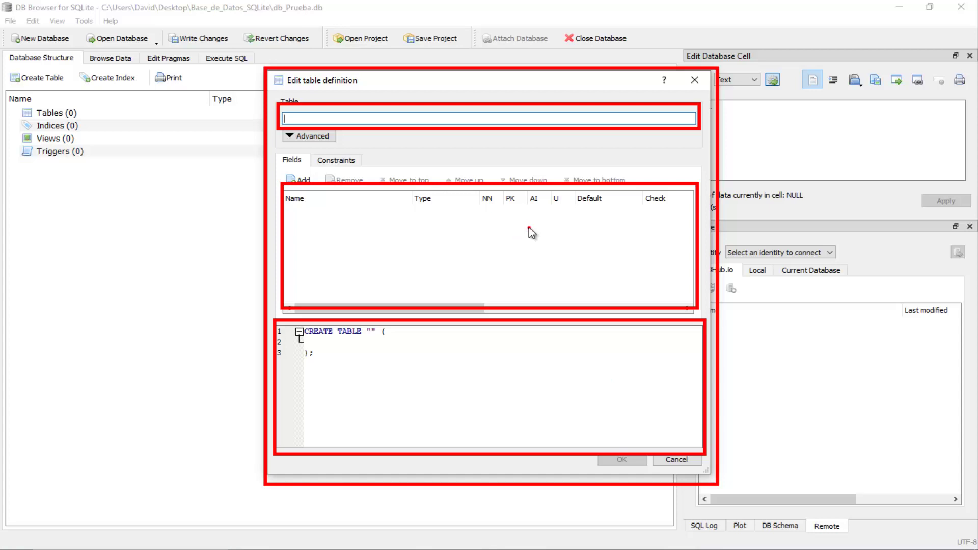
pyautogui.doubleClick(372, 331)
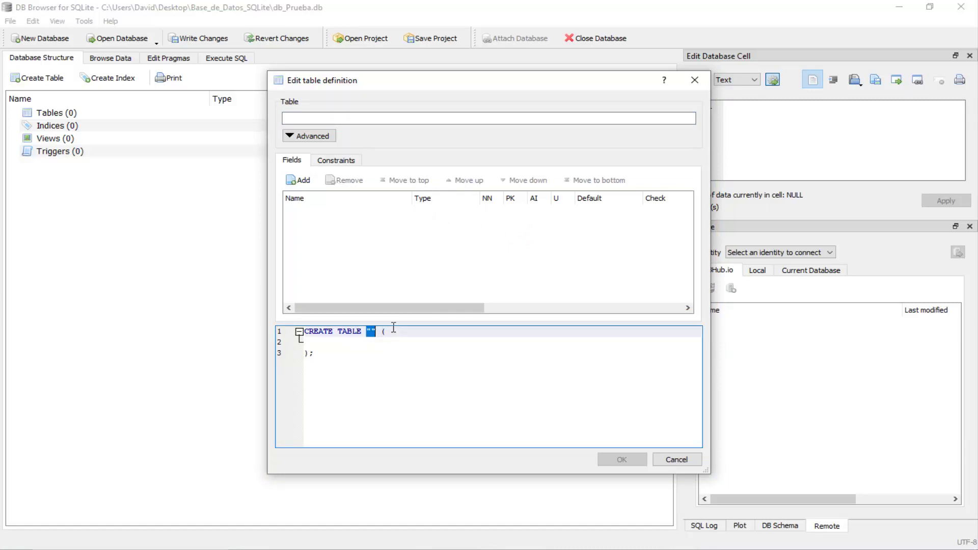
pyautogui.click(336, 118)
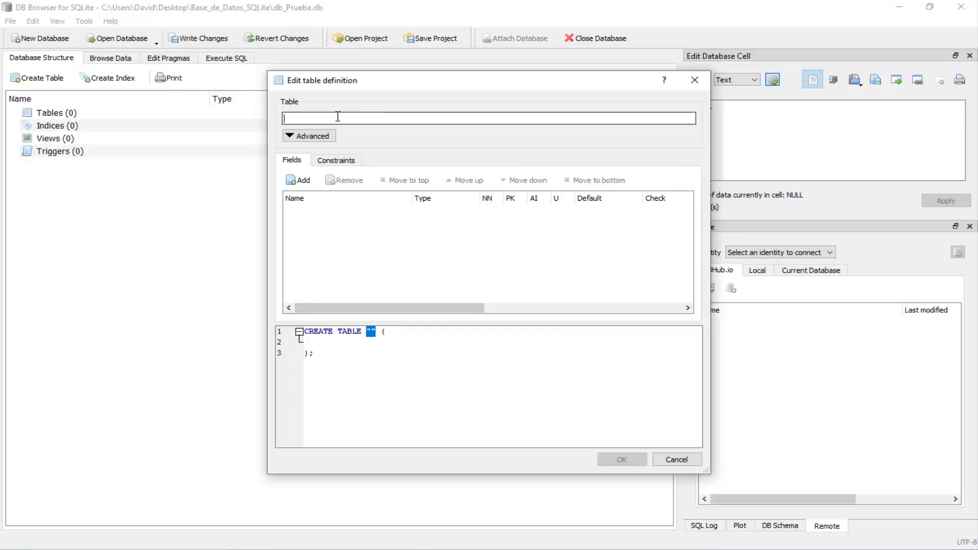
pyautogui.write('tb')
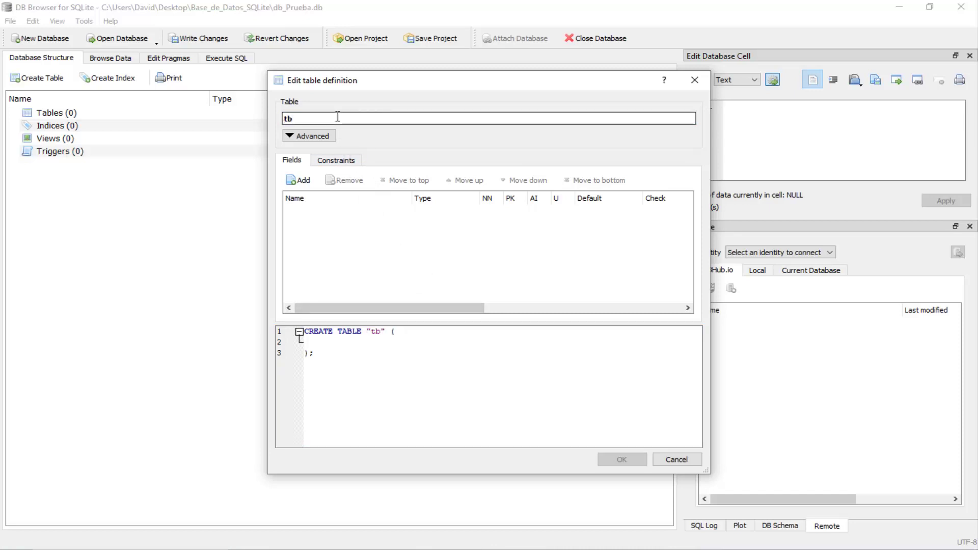
pyautogui.write('_clientes')
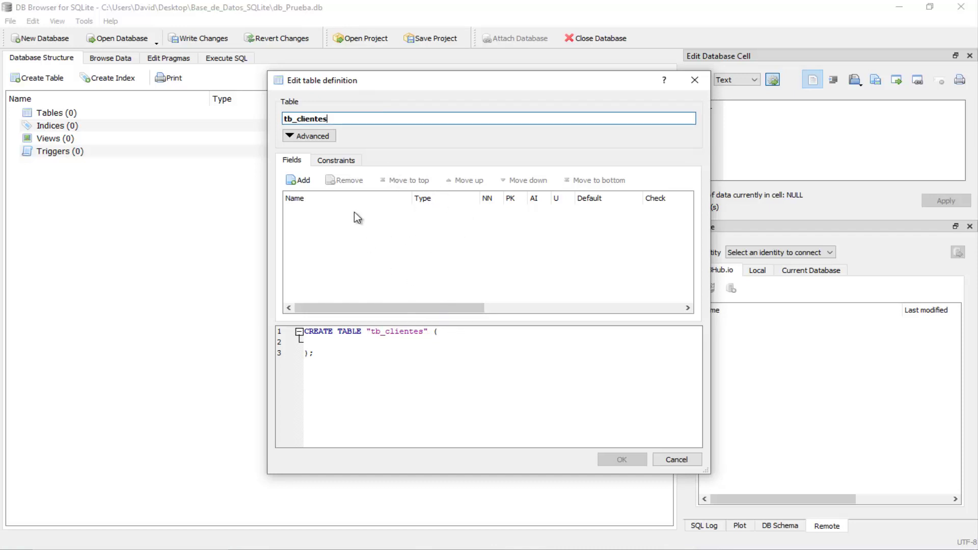
# Add a first field to the tb_clientes table and name it id.
pyautogui.click(298, 182)
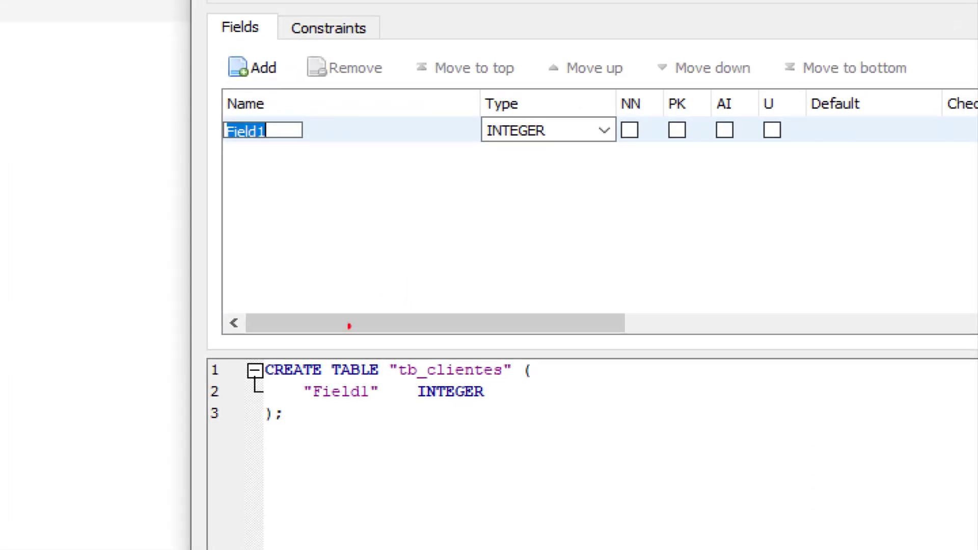
pyautogui.moveTo(279, 382)
pyautogui.mouseDown()
pyautogui.moveTo(441, 409)
pyautogui.moveTo(535, 408)
pyautogui.mouseUp()
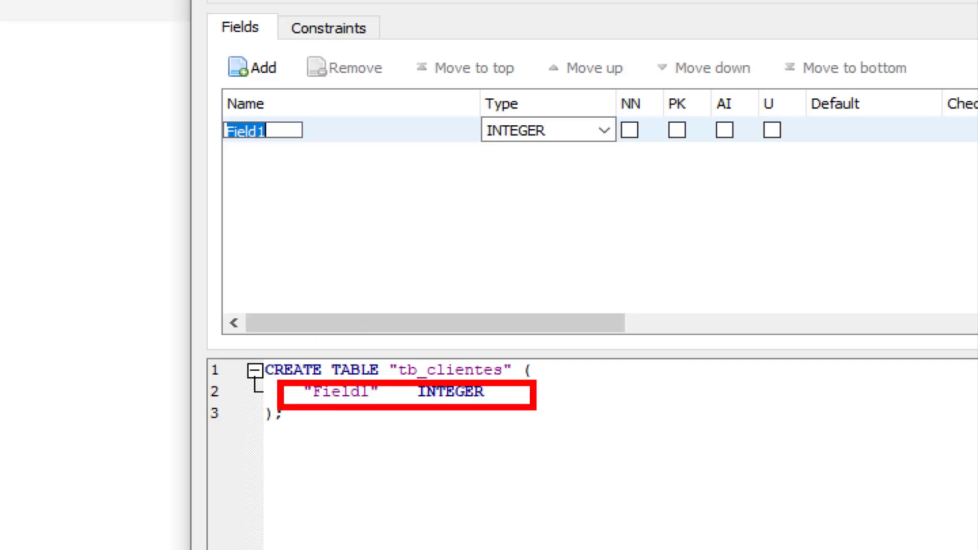
pyautogui.moveTo(350, 428); pyautogui.dragTo(376, 481)
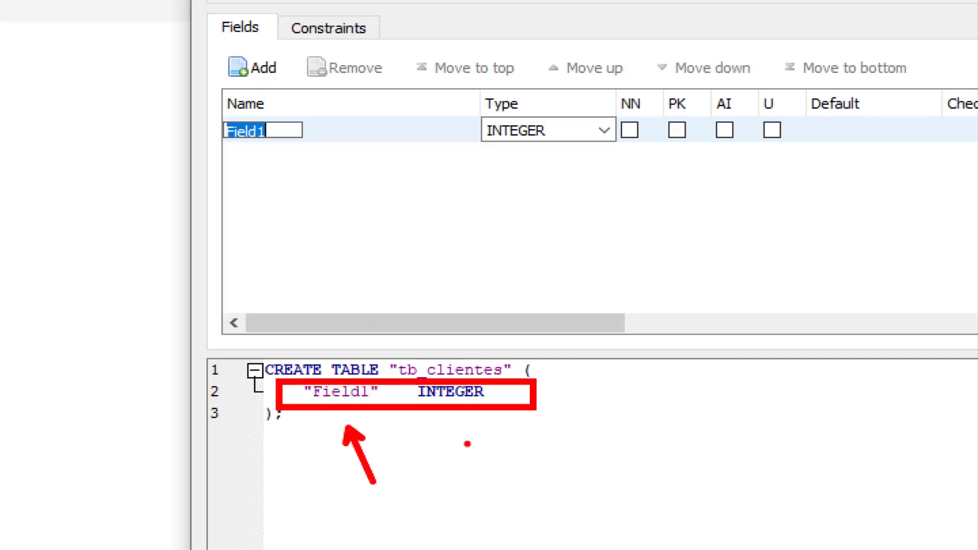
pyautogui.moveTo(477, 429); pyautogui.dragTo(494, 485)
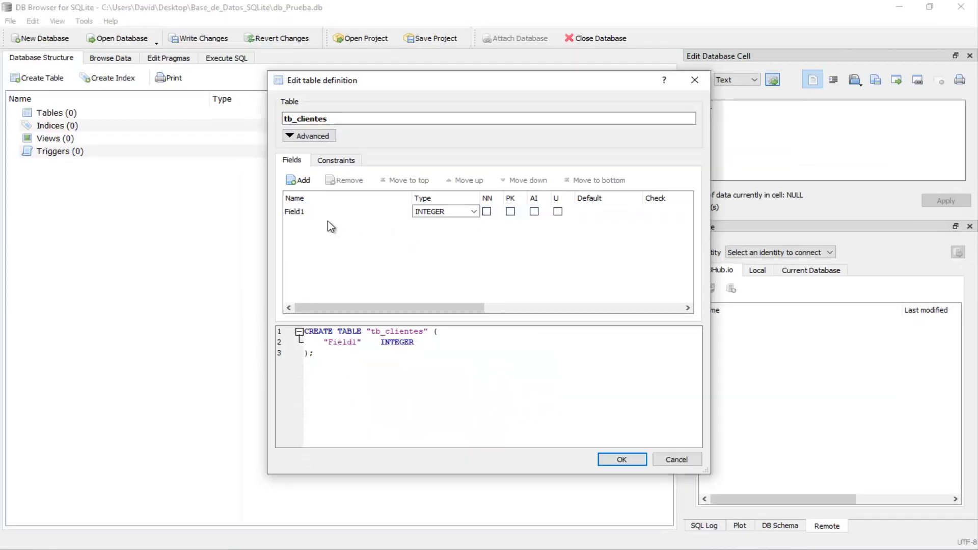
pyautogui.click(260, 133)
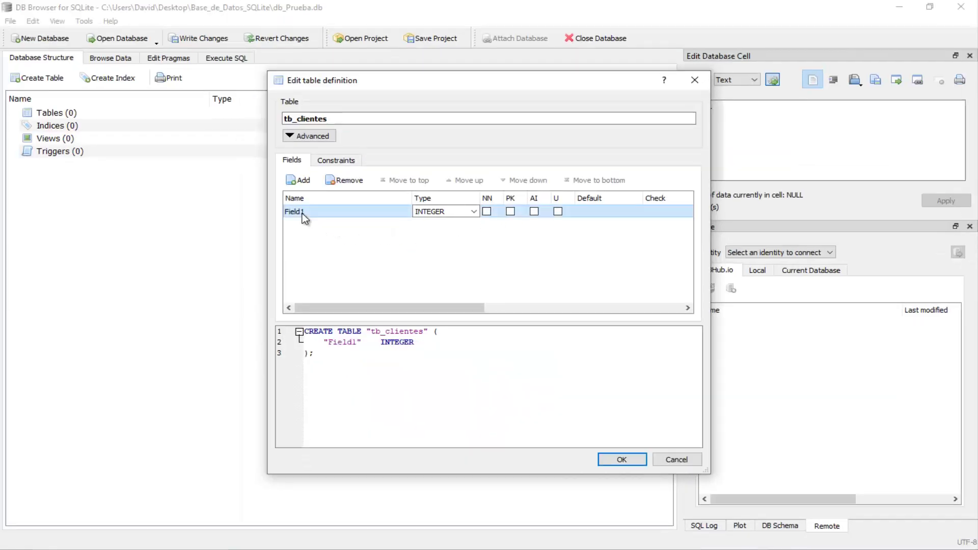
pyautogui.doubleClick(300, 212)
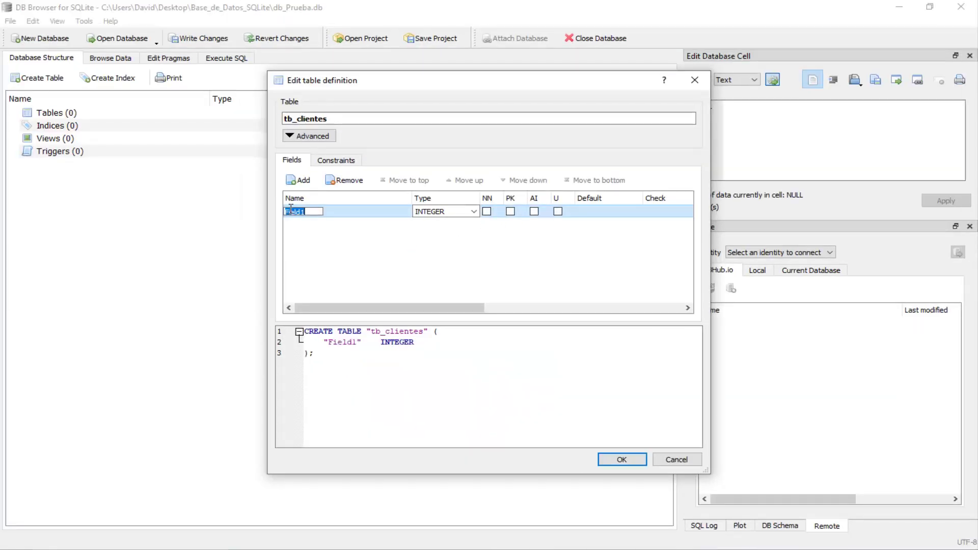
pyautogui.write('id')
pyautogui.press('Return')
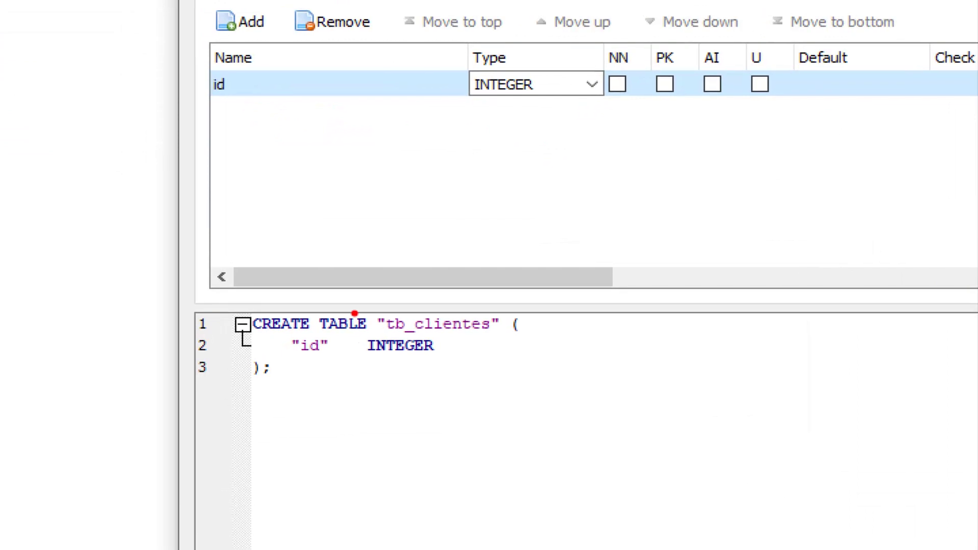
pyautogui.moveTo(316, 363); pyautogui.dragTo(334, 419)
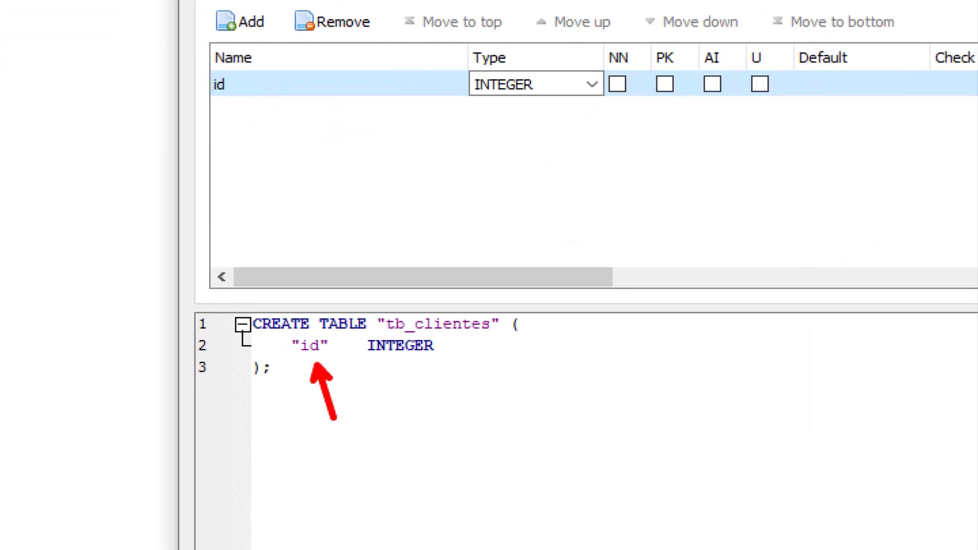
pyautogui.moveTo(415, 380); pyautogui.dragTo(443, 428)
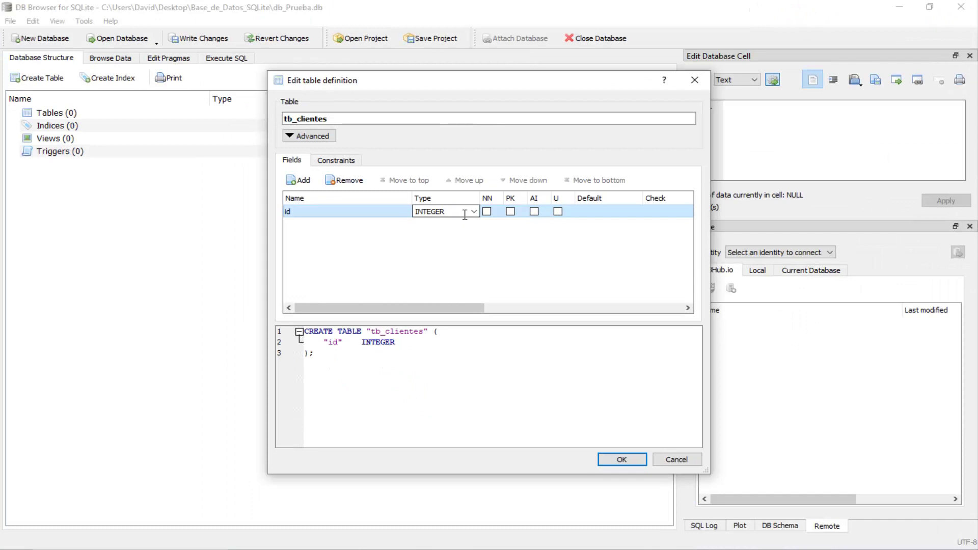
pyautogui.moveTo(336, 355); pyautogui.dragTo(287, 331)
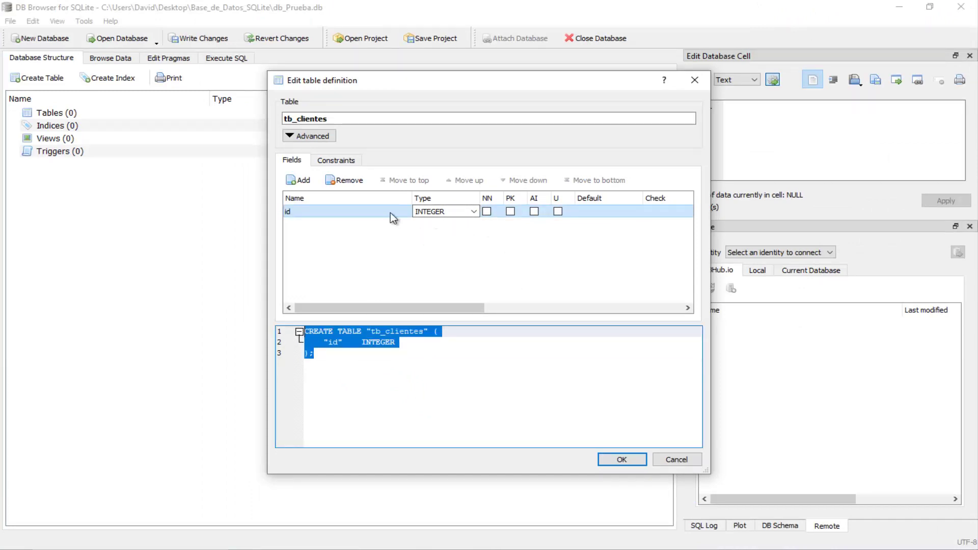
# Make the id field not null, the primary key and autoincrementing.
pyautogui.click(418, 212)
pyautogui.click(487, 210)
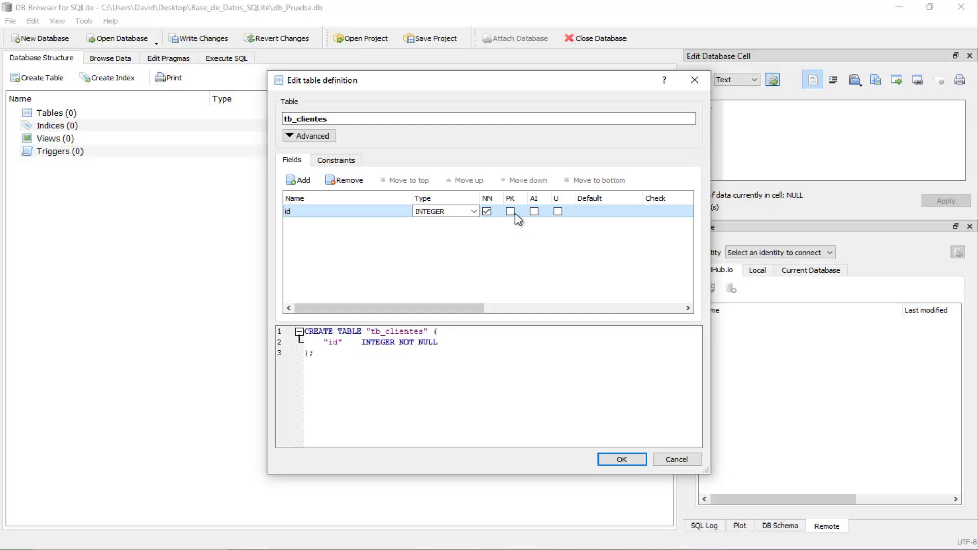
pyautogui.click(510, 211)
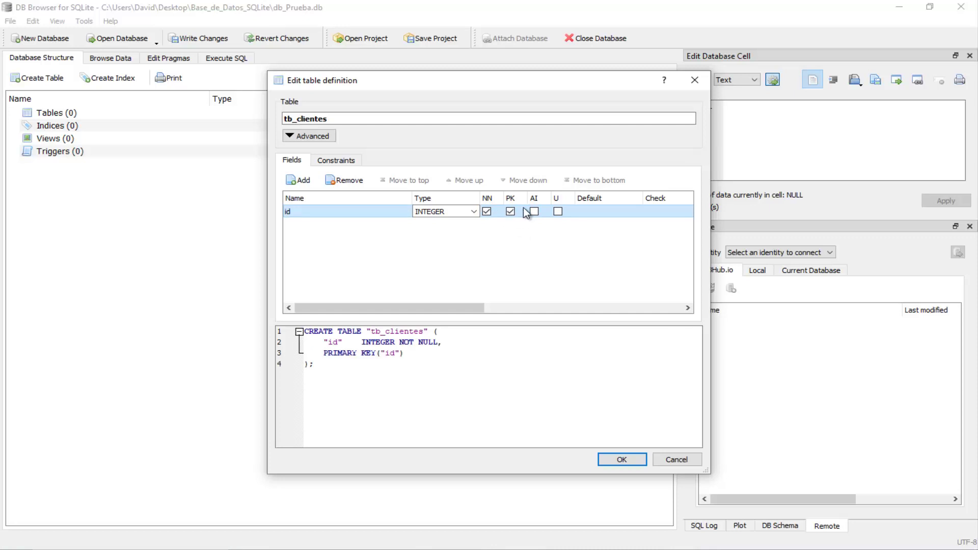
pyautogui.click(534, 212)
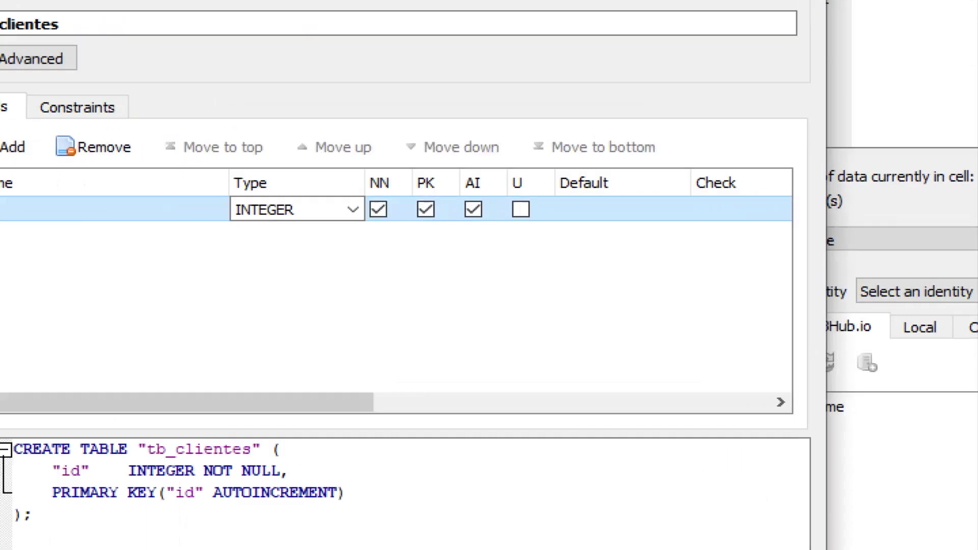
pyautogui.click(594, 213)
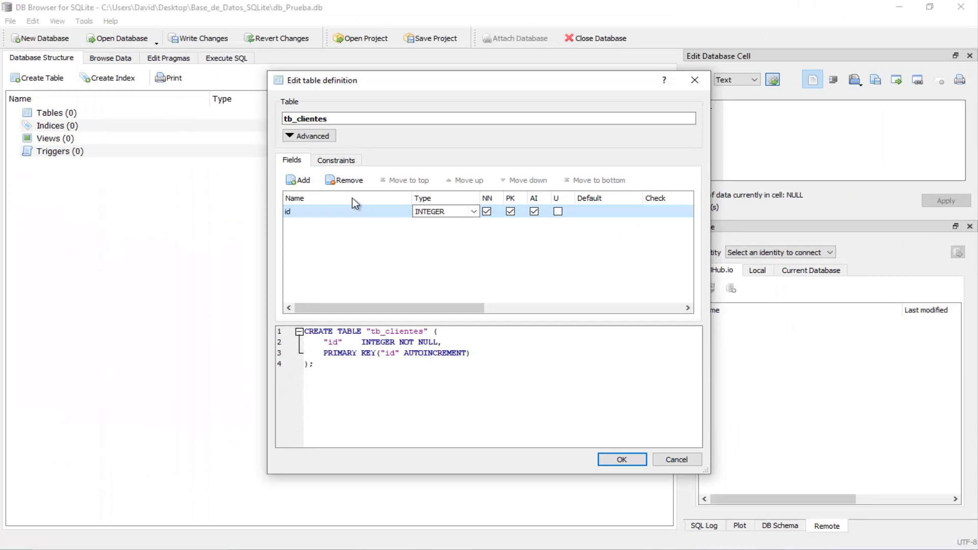
# Add a second field named nombre and set its type to TEXT.
pyautogui.click(301, 182)
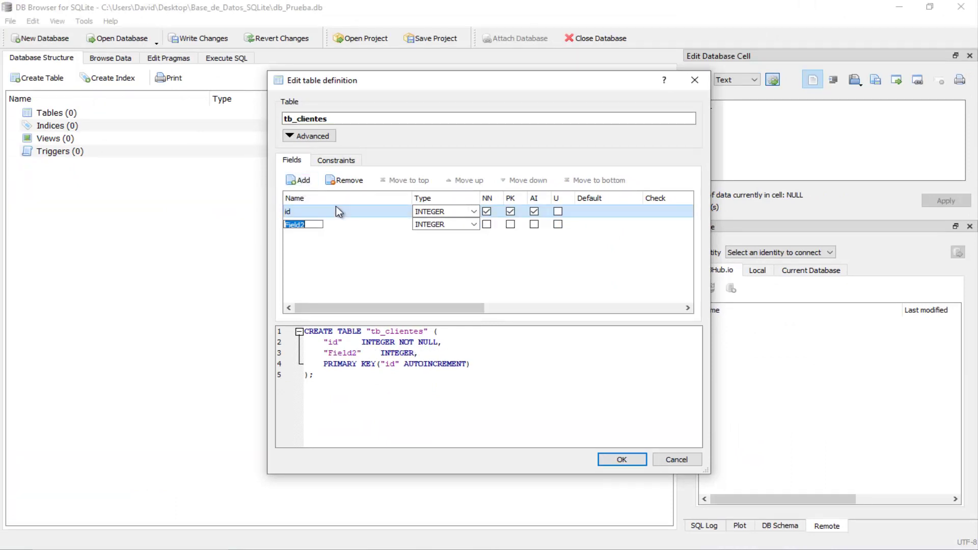
pyautogui.write('nombre')
pyautogui.click(476, 227)
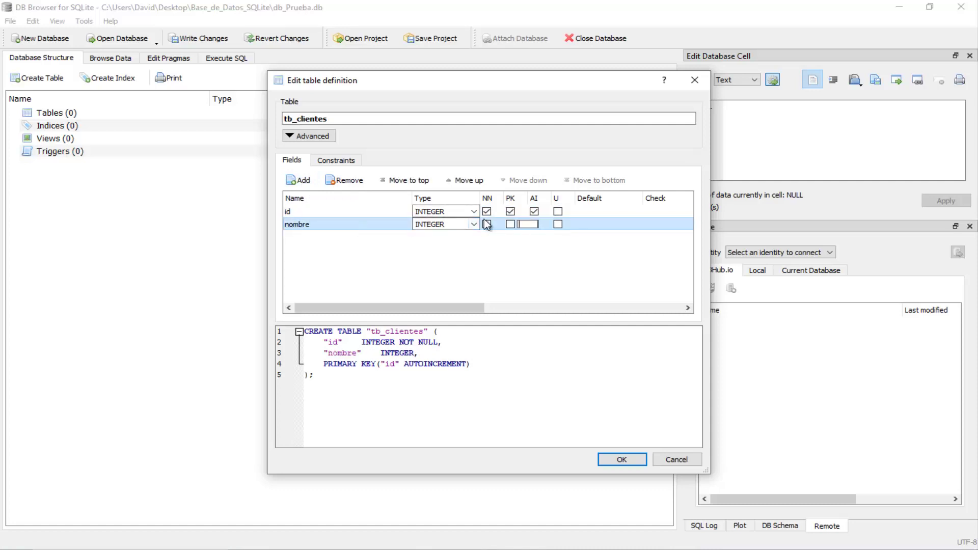
pyautogui.click(475, 226)
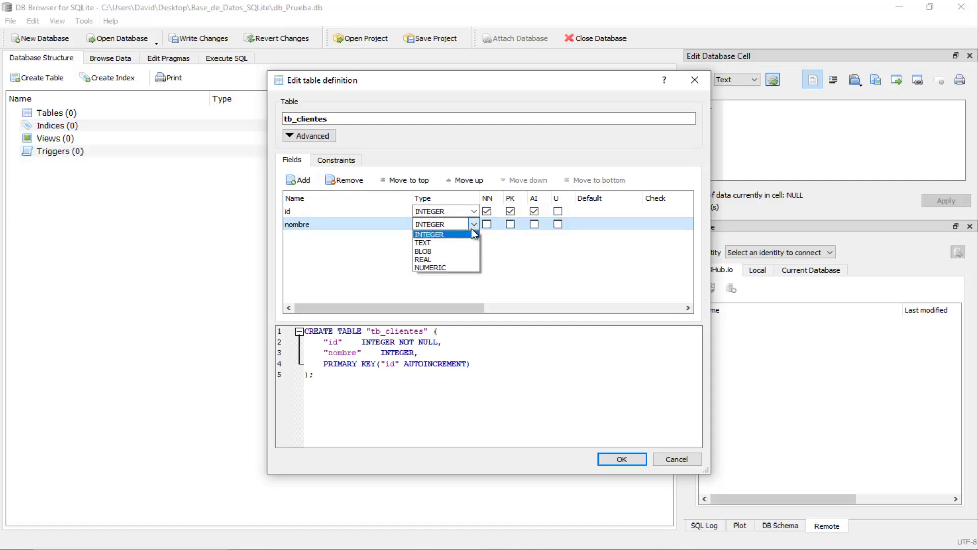
pyautogui.click(436, 243)
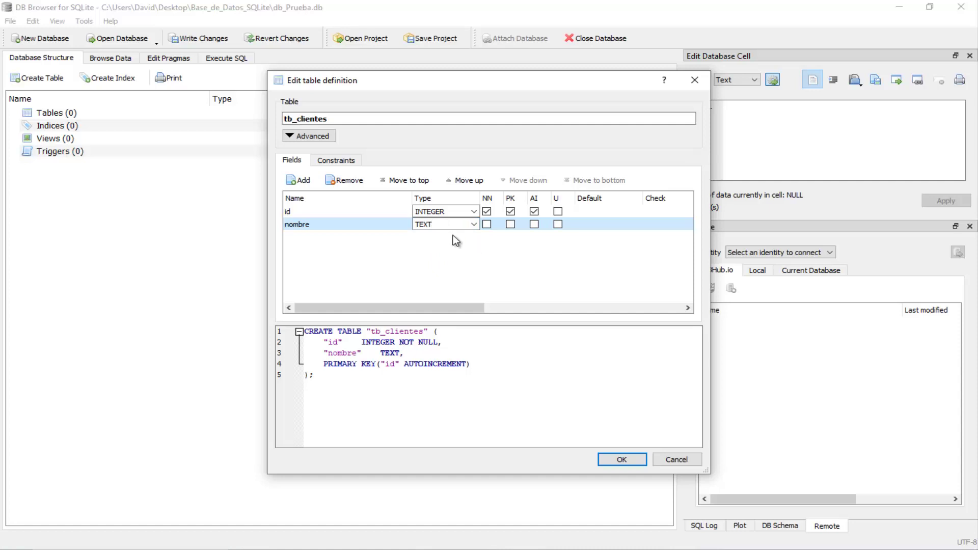
# Replace the nombre field's type with the custom type varchar(16).
pyautogui.moveTo(436, 225); pyautogui.dragTo(390, 226)
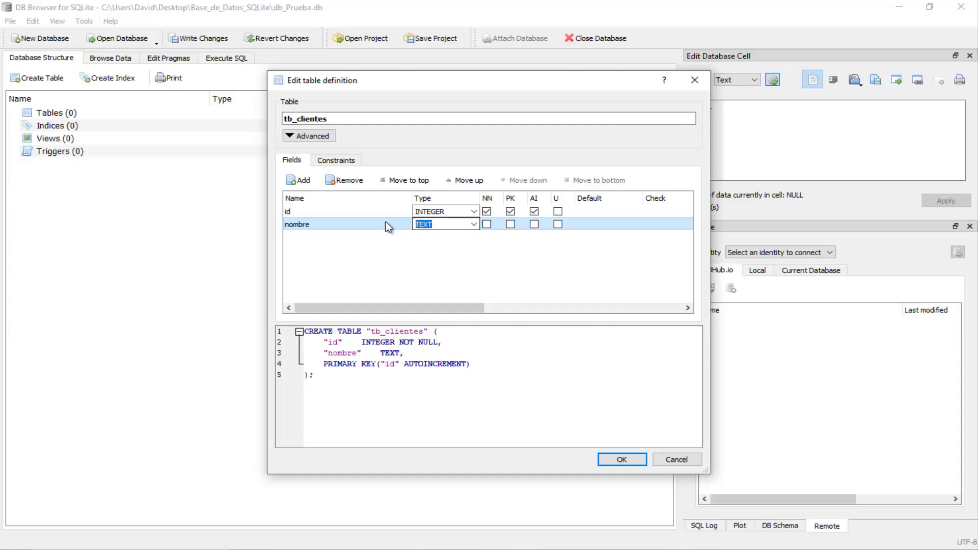
pyautogui.click(475, 226)
pyautogui.click(476, 227)
pyautogui.press('BackSpace')
pyautogui.write('var')
pyautogui.write('char(')
pyautogui.write('10')
pyautogui.write(')')
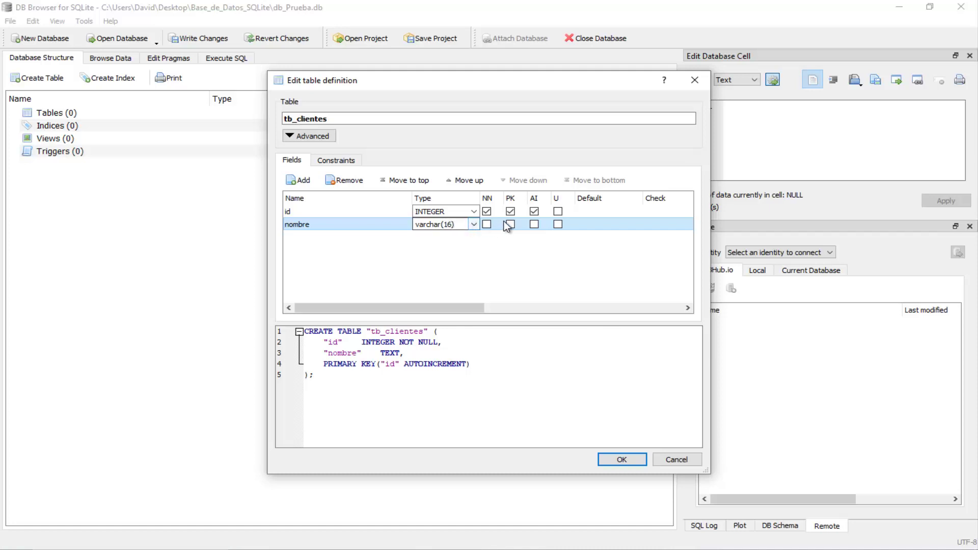
pyautogui.hotkey('ctrl', 'a')
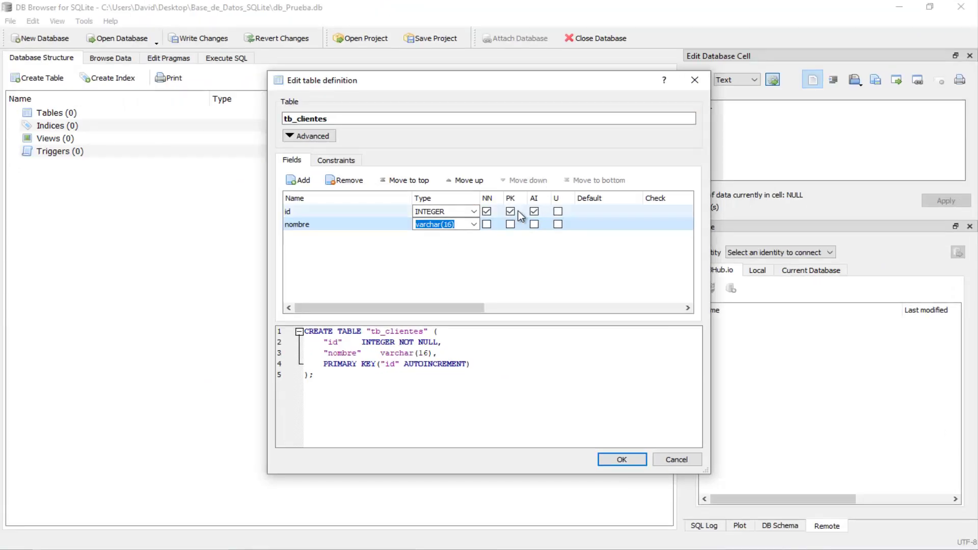
pyautogui.click(464, 223)
pyautogui.press('Tab')
pyautogui.press('Tab')
pyautogui.press('Tab')
pyautogui.press('Tab')
pyautogui.press('Tab')
pyautogui.press('Tab')
pyautogui.press('Tab')
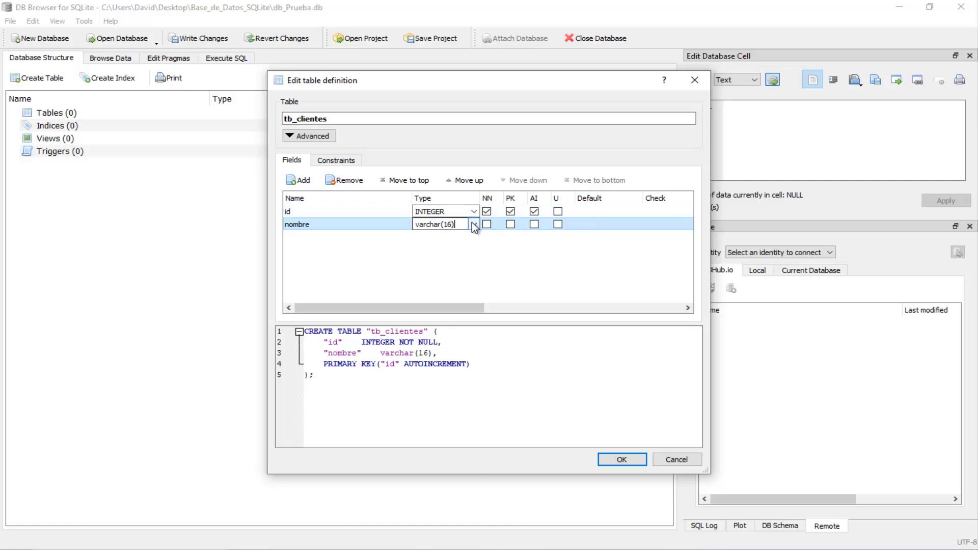
pyautogui.moveTo(471, 308); pyautogui.dragTo(368, 307)
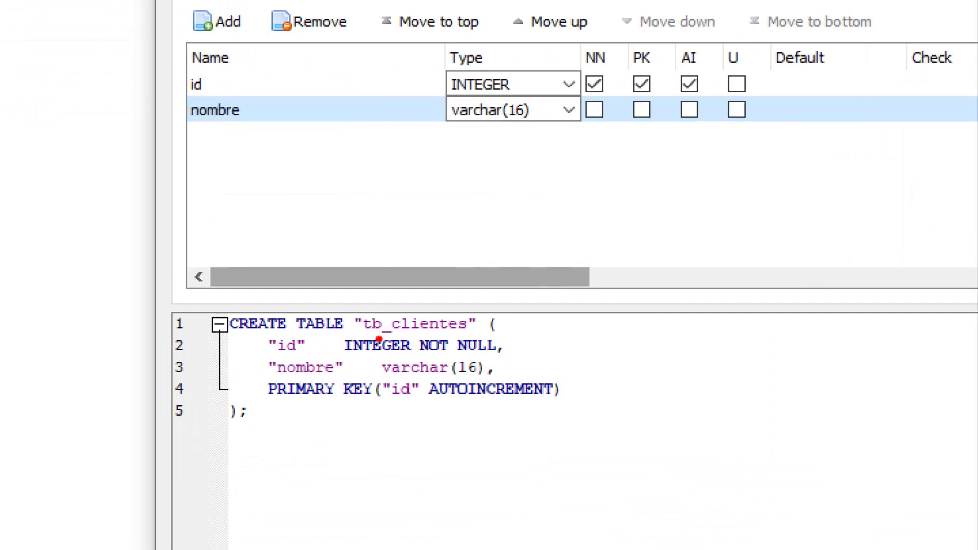
pyautogui.moveTo(350, 353); pyautogui.dragTo(537, 387)
pyautogui.moveTo(490, 352); pyautogui.dragTo(547, 325)
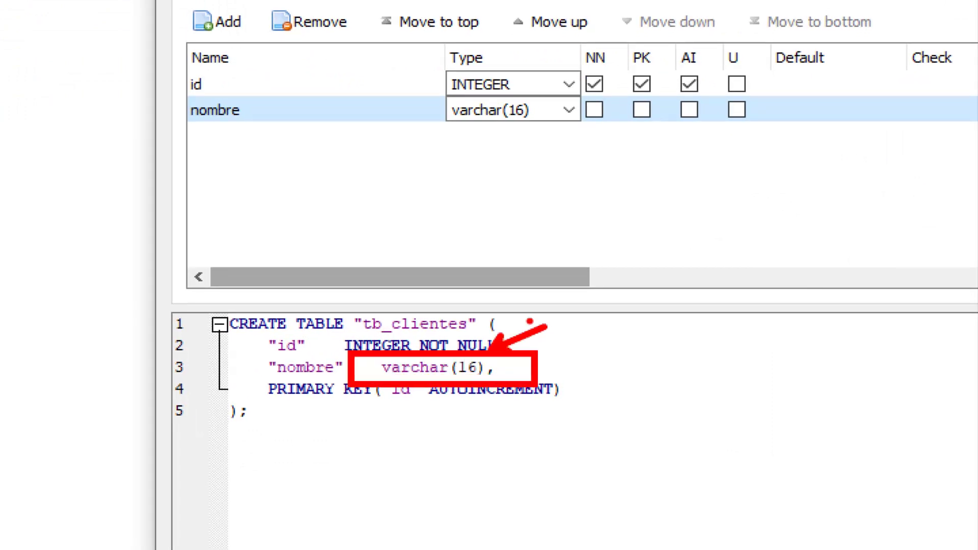
pyautogui.press('Escape')
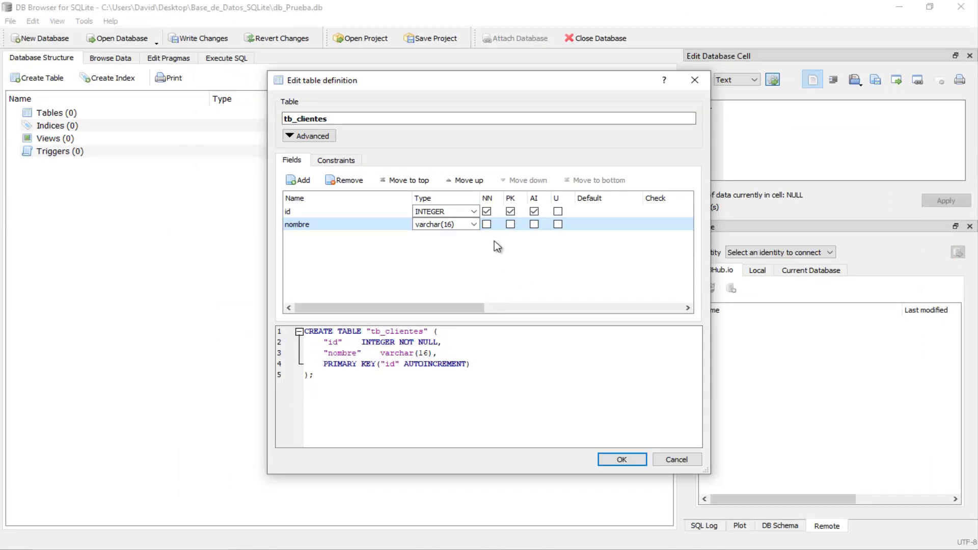
# Make the nombre field not null and add a third field named apellido.
pyautogui.click(487, 225)
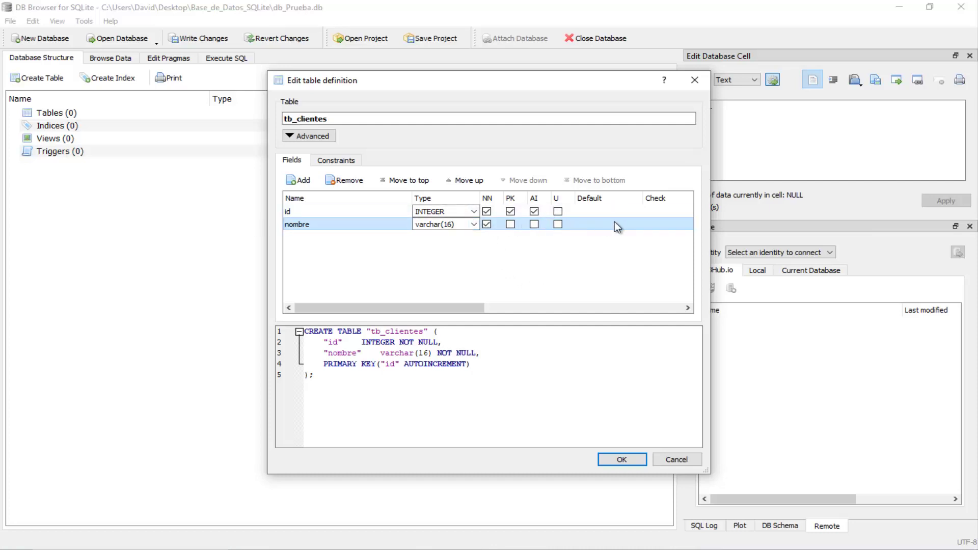
pyautogui.click(299, 184)
pyautogui.write('ap')
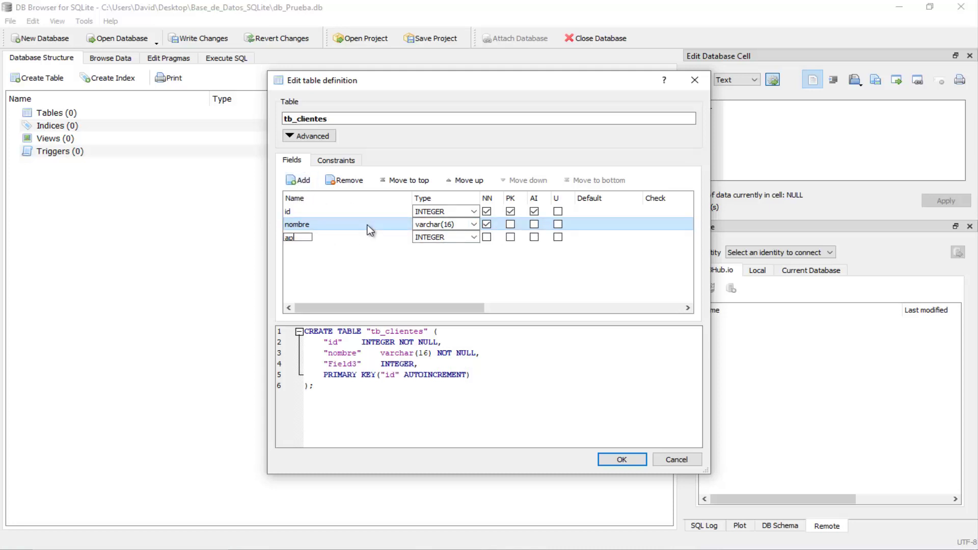
pyautogui.write('ellido')
pyautogui.press('Tab')
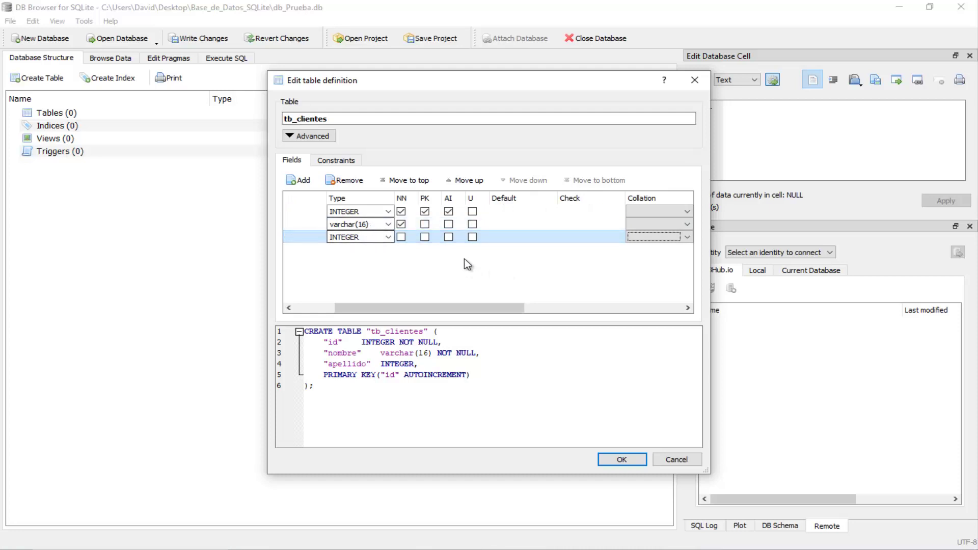
# Set the apellido field's type to the custom type varchar(16).
pyautogui.doubleClick(363, 238)
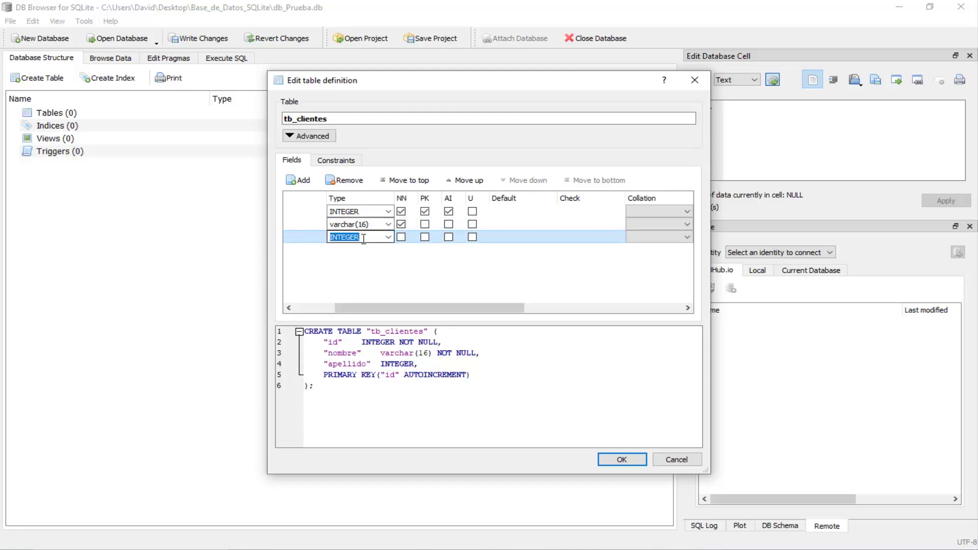
pyautogui.write('varchar(16)')
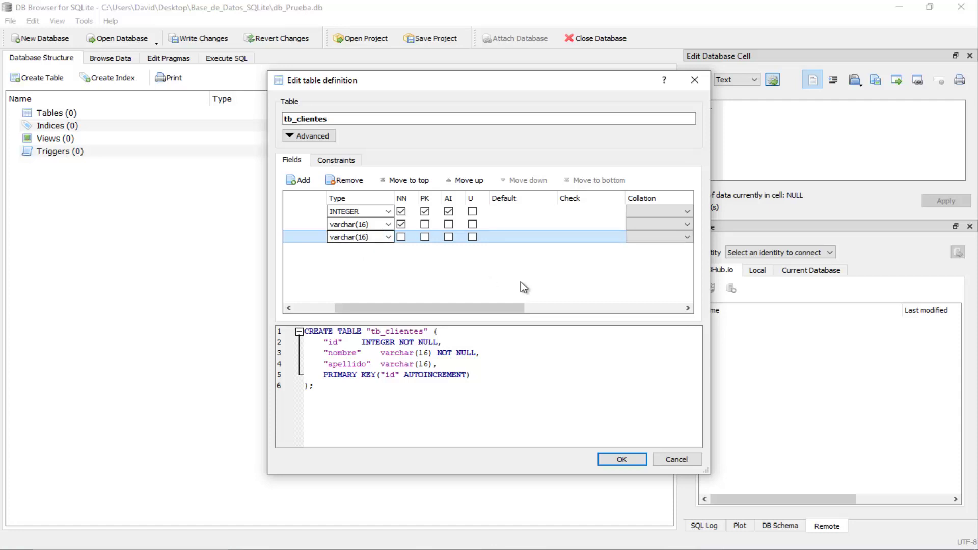
pyautogui.moveTo(486, 307); pyautogui.dragTo(399, 307)
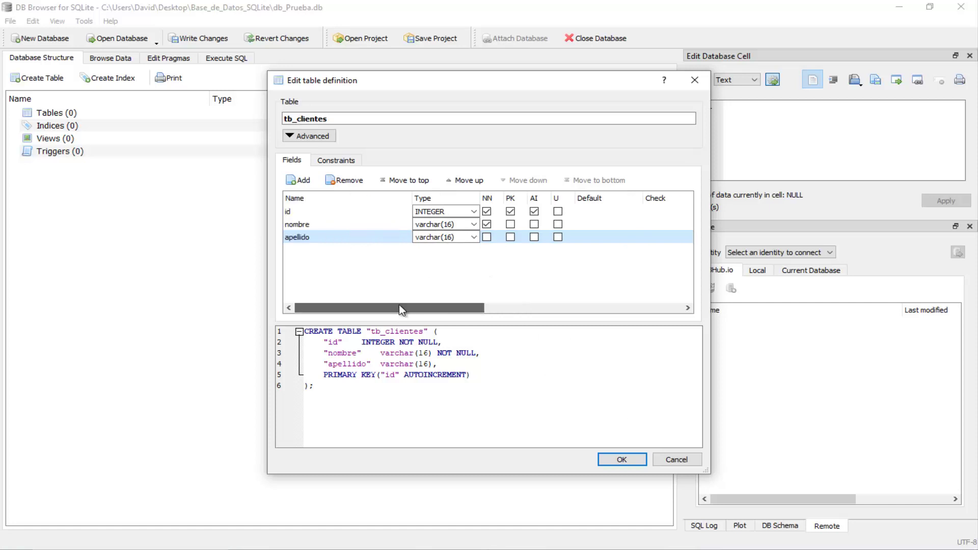
# Add a fourth field to the tb_clientes table and name it fecha_nacimiento.
pyautogui.click(297, 180)
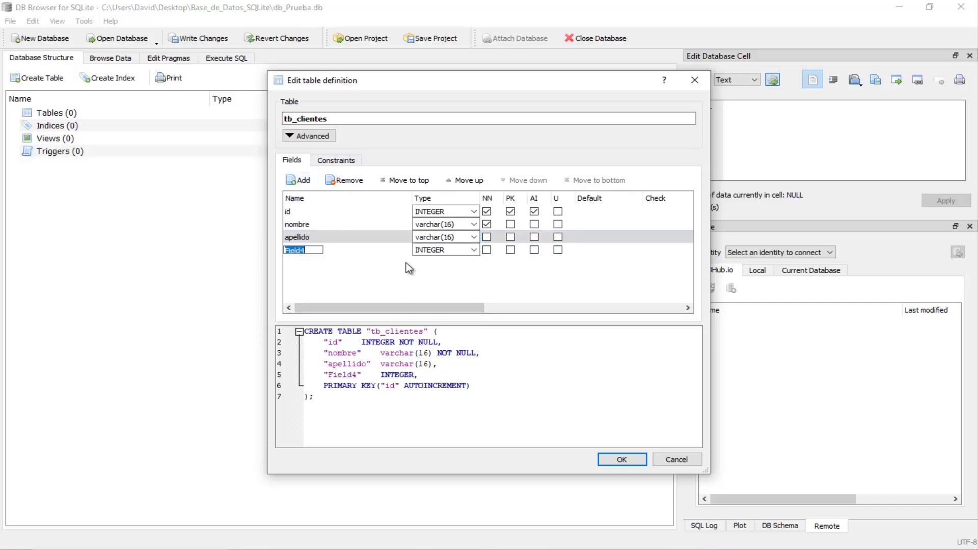
pyautogui.write('fecha ')
pyautogui.write('nacimiento')
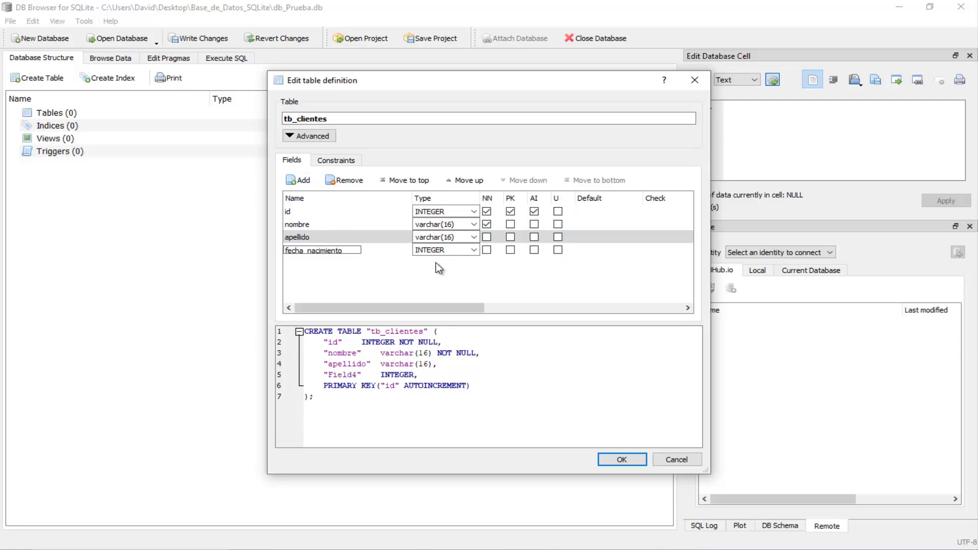
pyautogui.press('Return')
# Replace the fecha_nacimiento field's type with the custom type date.
pyautogui.click(473, 249)
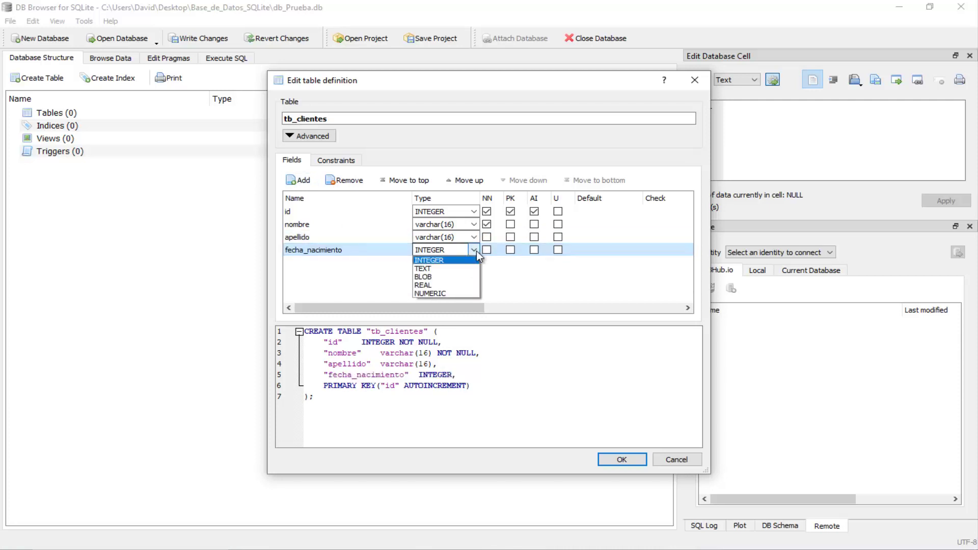
pyautogui.click(438, 260)
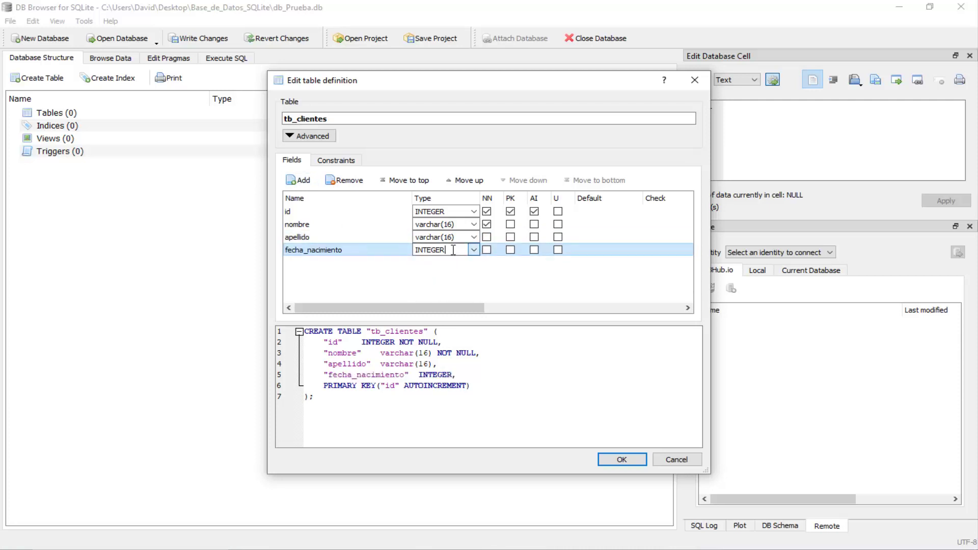
pyautogui.keyDown('shift'); pyautogui.click(436, 249); pyautogui.keyUp('shift')
pyautogui.write('R')
pyautogui.write('date')
pyautogui.press('Tab')
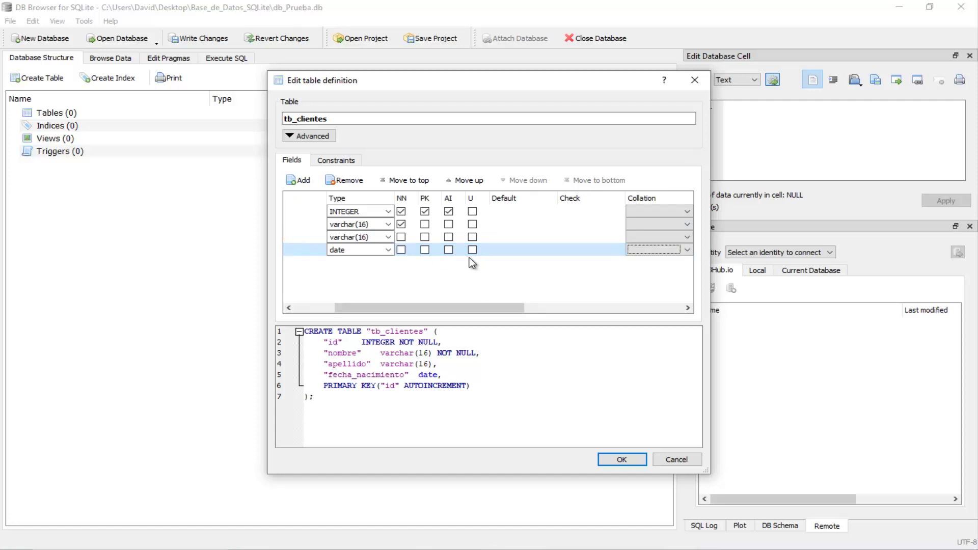
pyautogui.moveTo(491, 310); pyautogui.dragTo(399, 304)
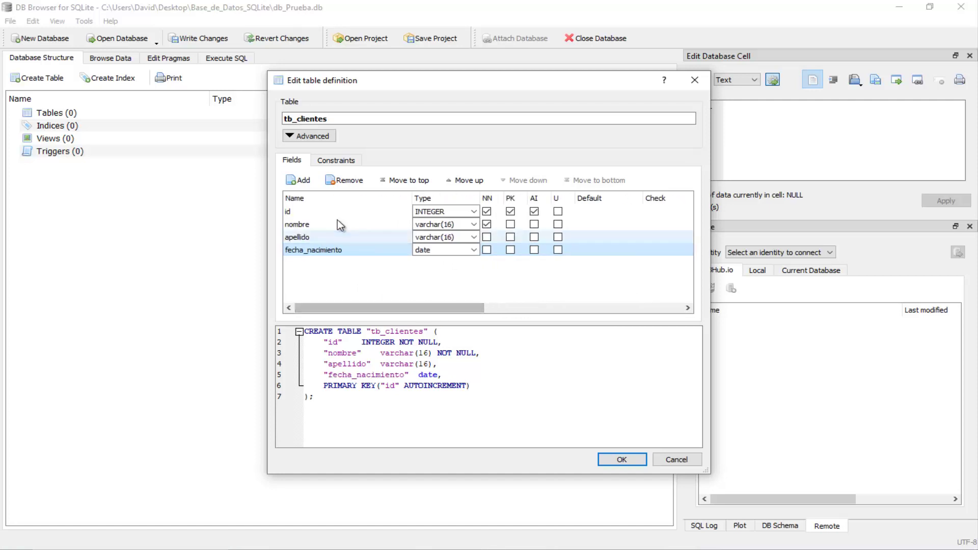
# Add a fifth field named estado and keep its type as INTEGER.
pyautogui.click(295, 183)
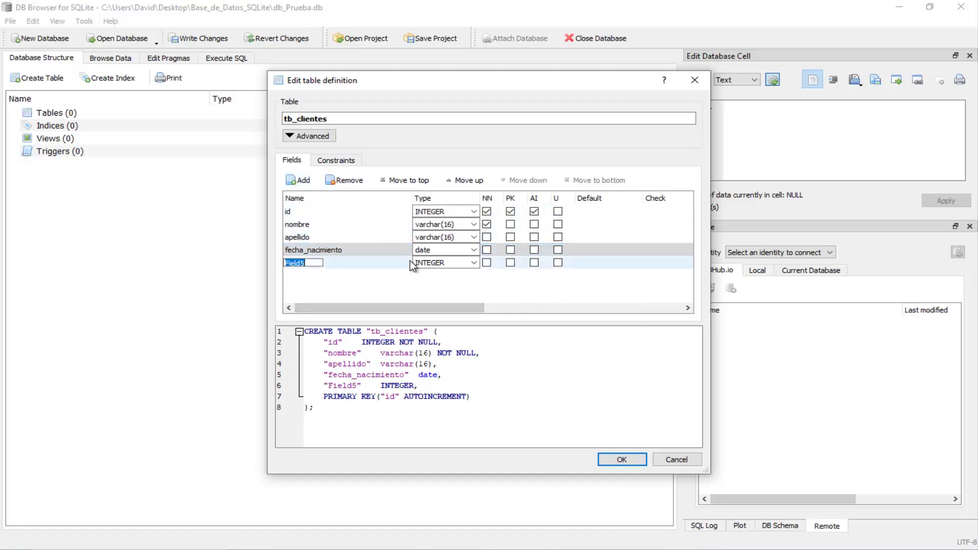
pyautogui.write('estado')
pyautogui.press('Tab')
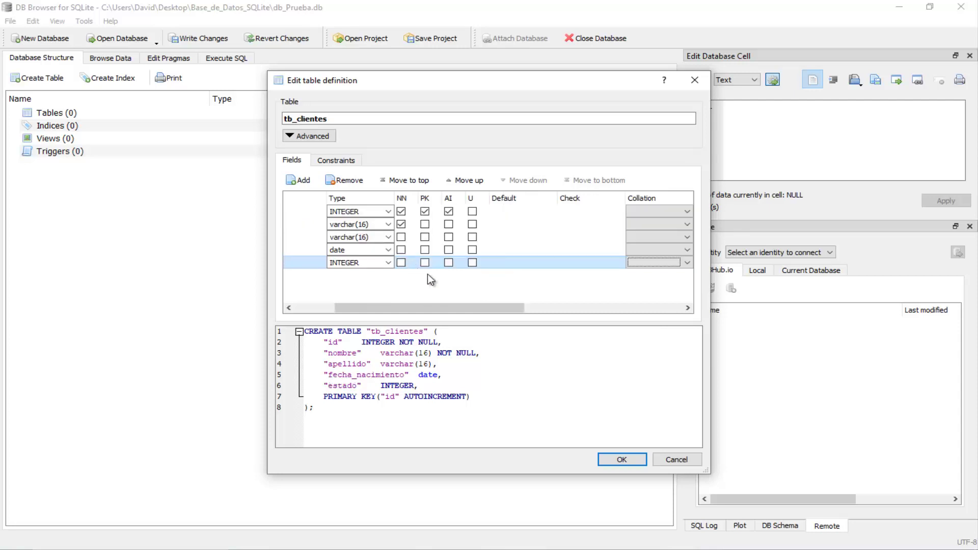
pyautogui.click(303, 306)
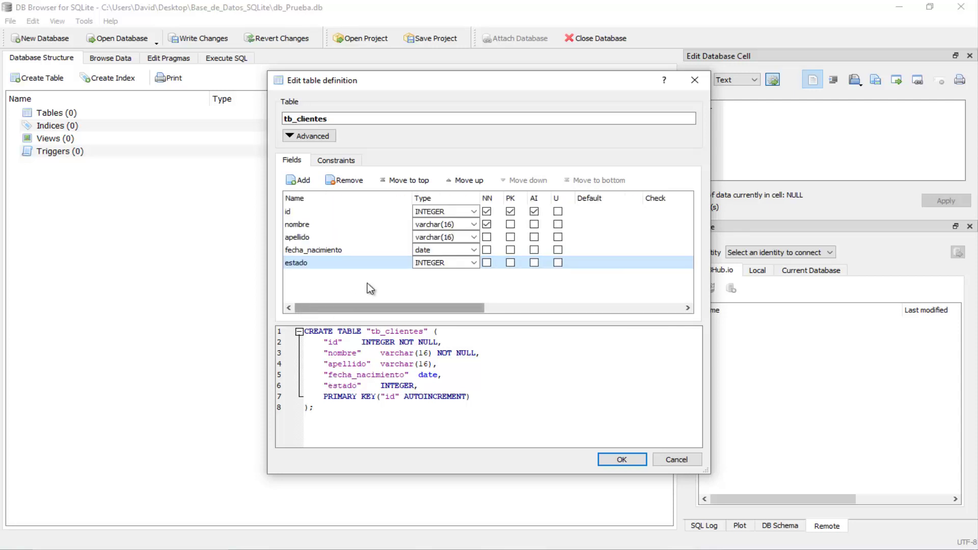
pyautogui.click(476, 262)
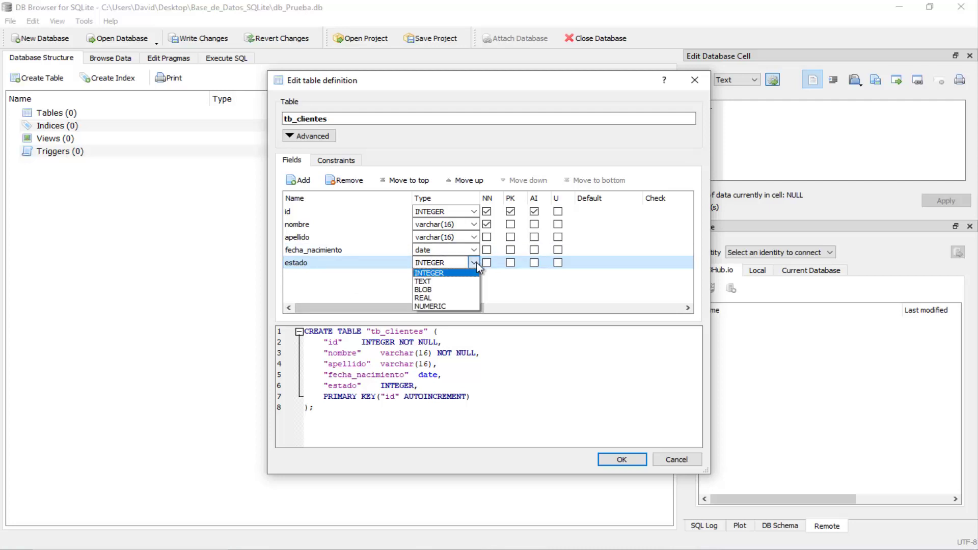
pyautogui.click(476, 262)
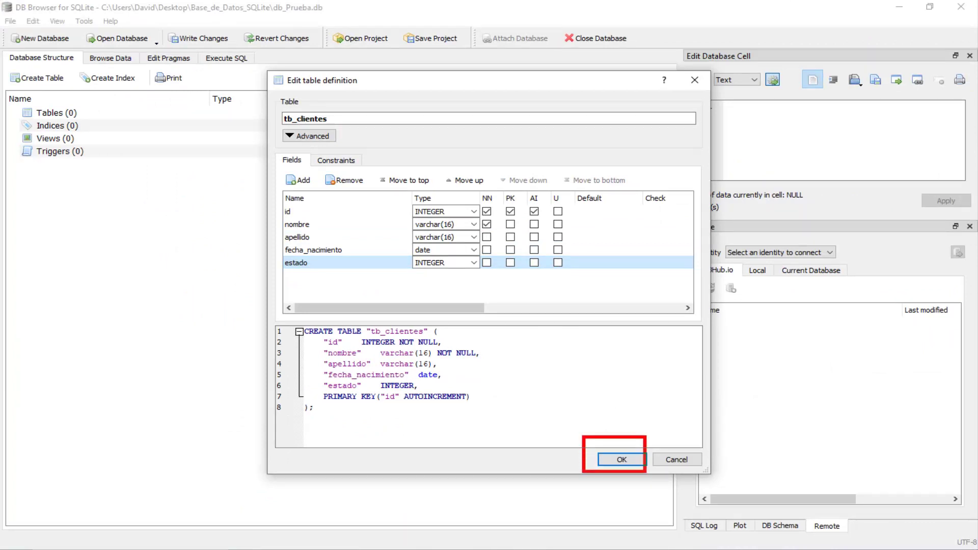
# Accept the table definition to create tb_clientes and expand the table to view its fields.
pyautogui.click(622, 460)
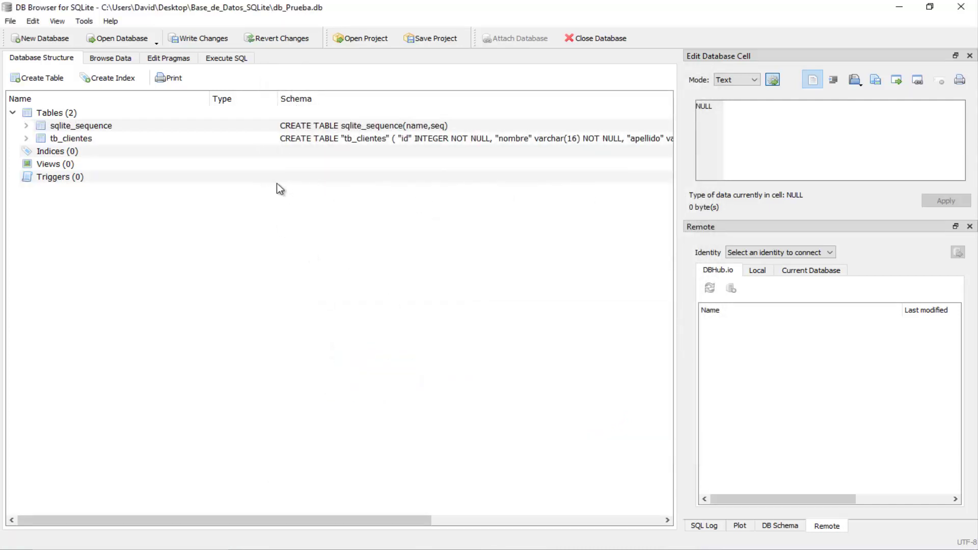
pyautogui.click(26, 141)
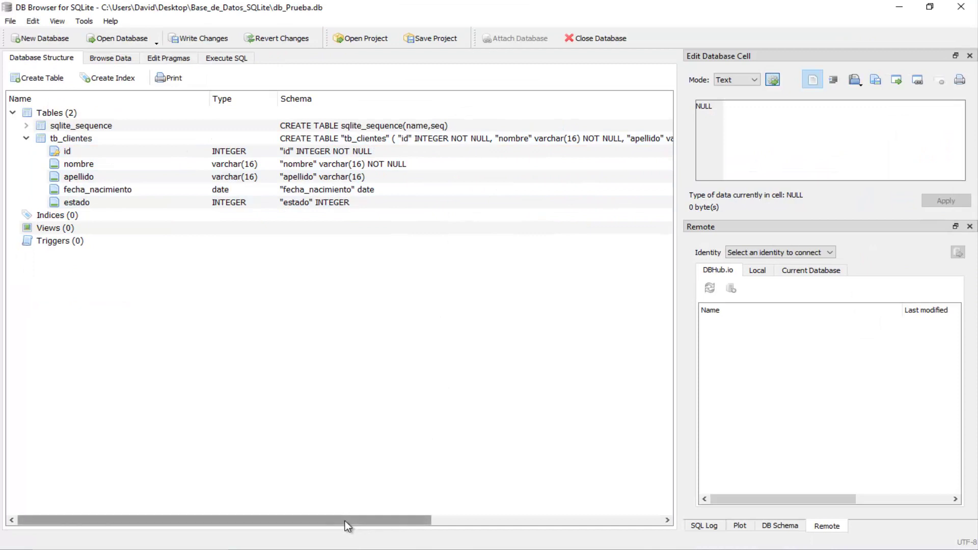
pyautogui.moveTo(344, 521); pyautogui.dragTo(320, 520)
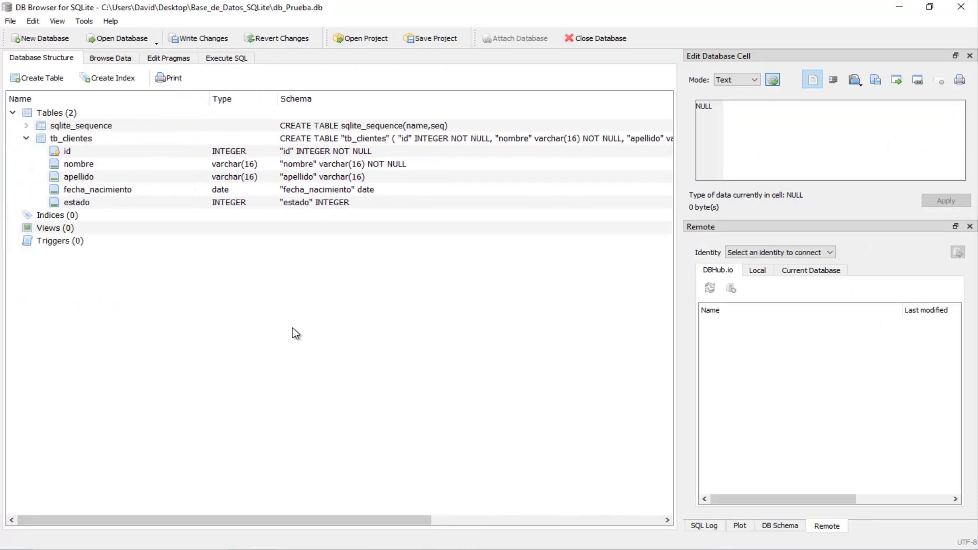
# Open the tb_clientes table for modification, saving the pending database changes.
pyautogui.click(81, 141)
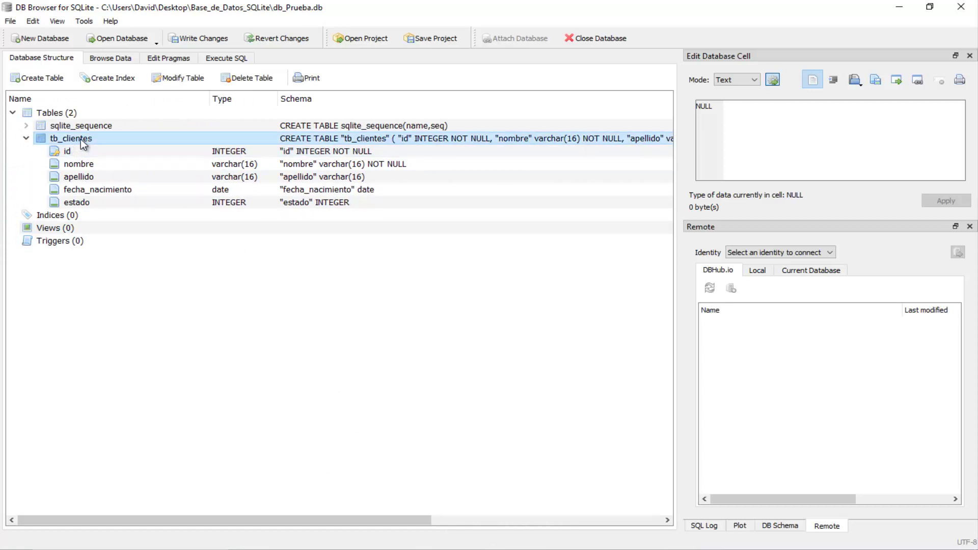
pyautogui.rightClick(83, 144)
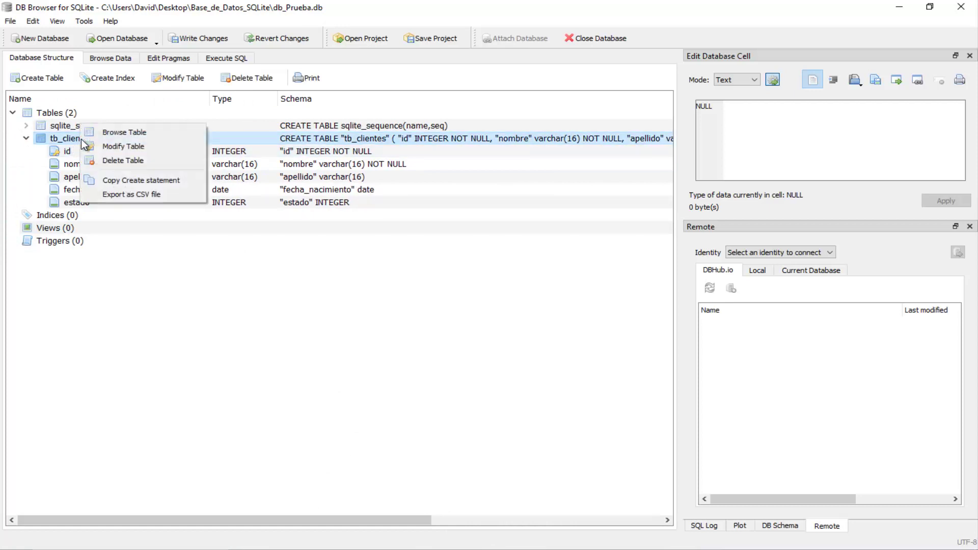
pyautogui.click(115, 146)
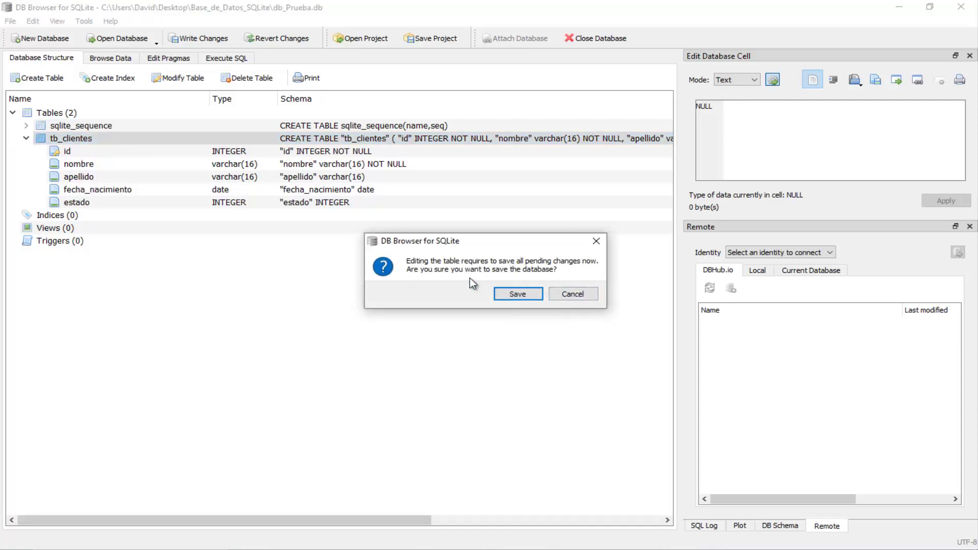
pyautogui.click(517, 294)
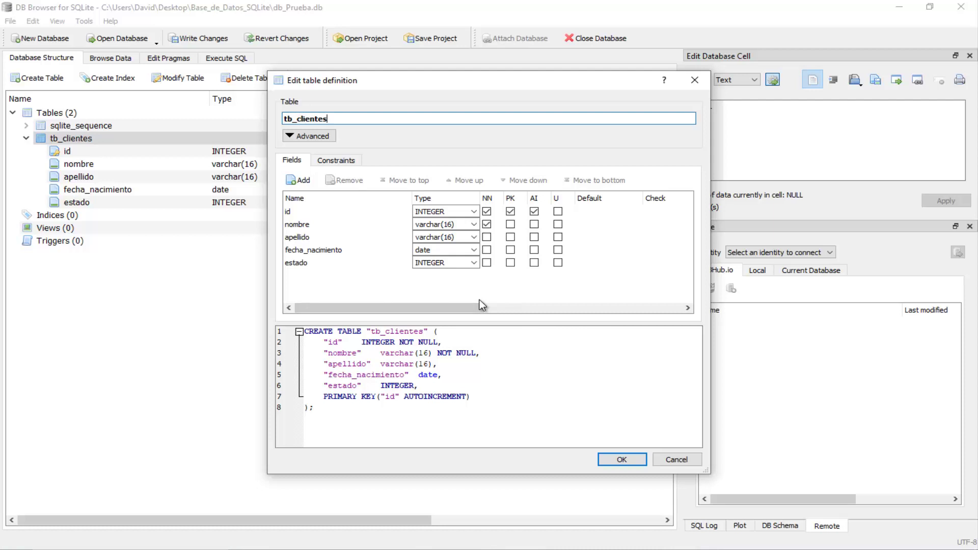
# Change the estado field's type to NUMERIC.
pyautogui.click(310, 261)
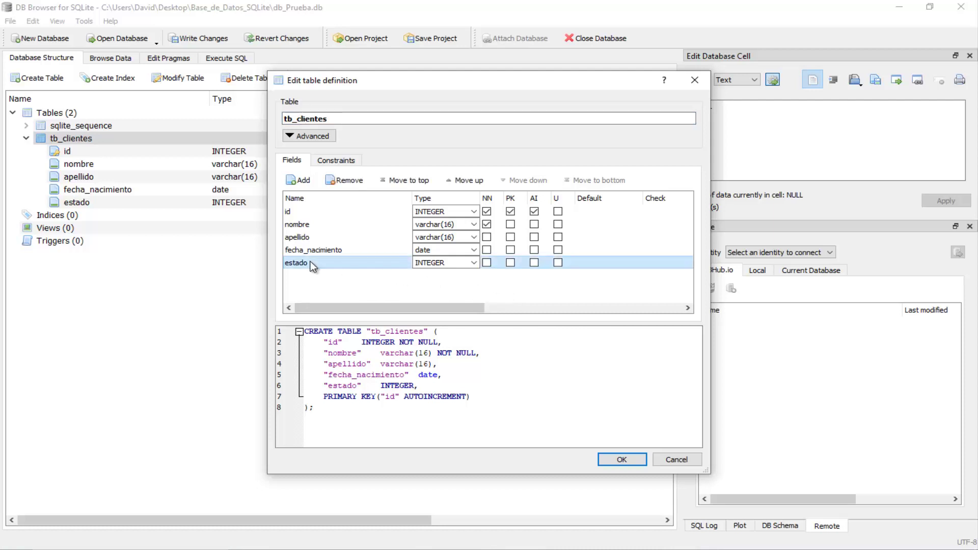
pyautogui.click(474, 263)
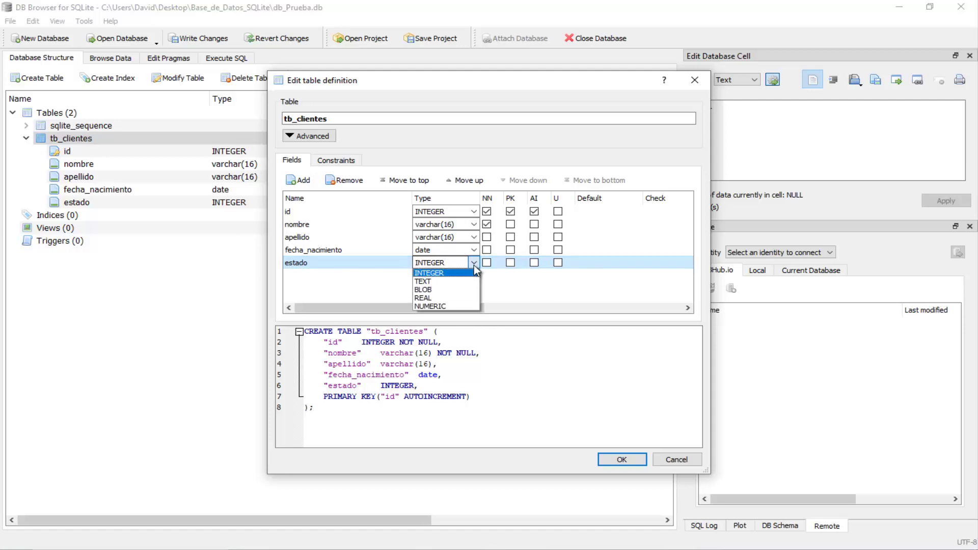
pyautogui.click(450, 307)
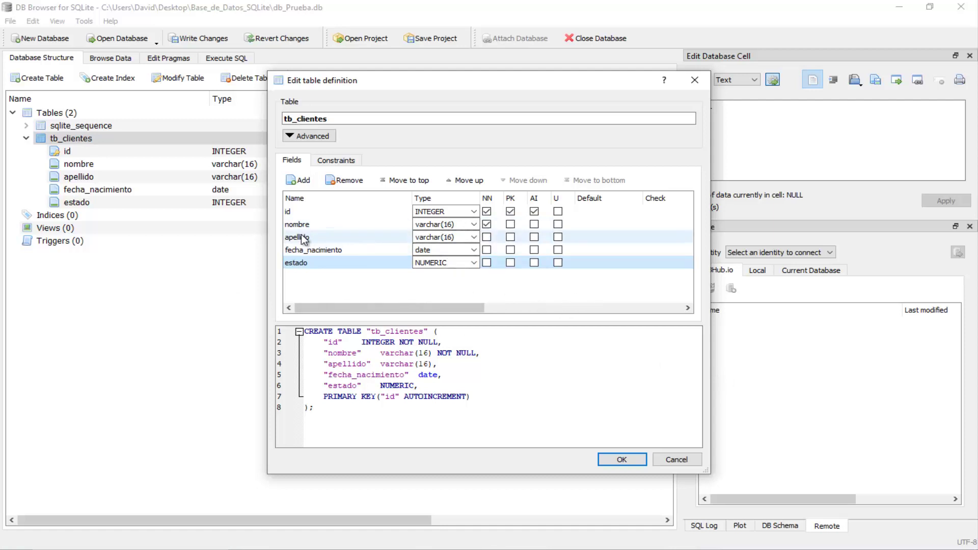
# Change the nombre field's type to varchar(30).
pyautogui.click(453, 223)
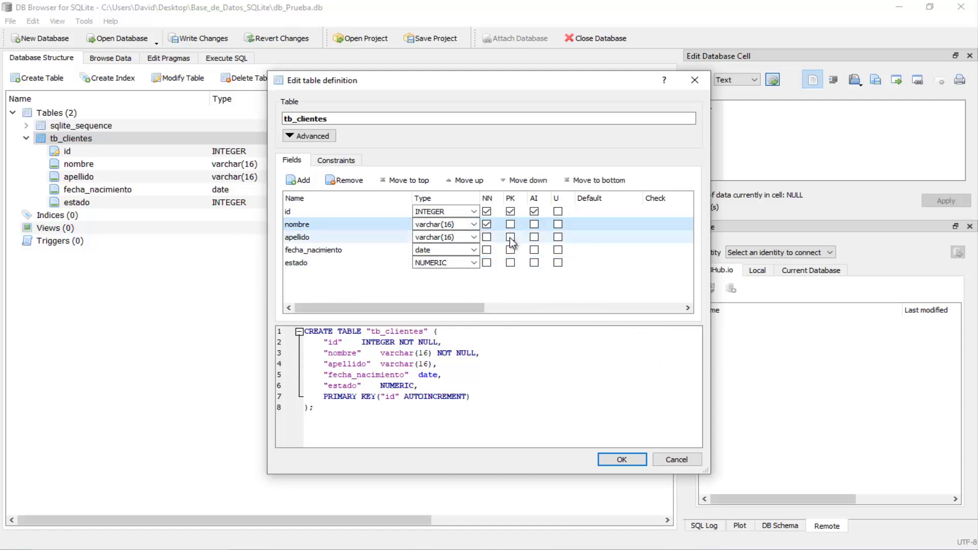
pyautogui.press('BackSpace')
pyautogui.press('BackSpace')
pyautogui.write('30')
# Change the apellido field's type to varchar(30) and accept the modified table definition.
pyautogui.click(455, 236)
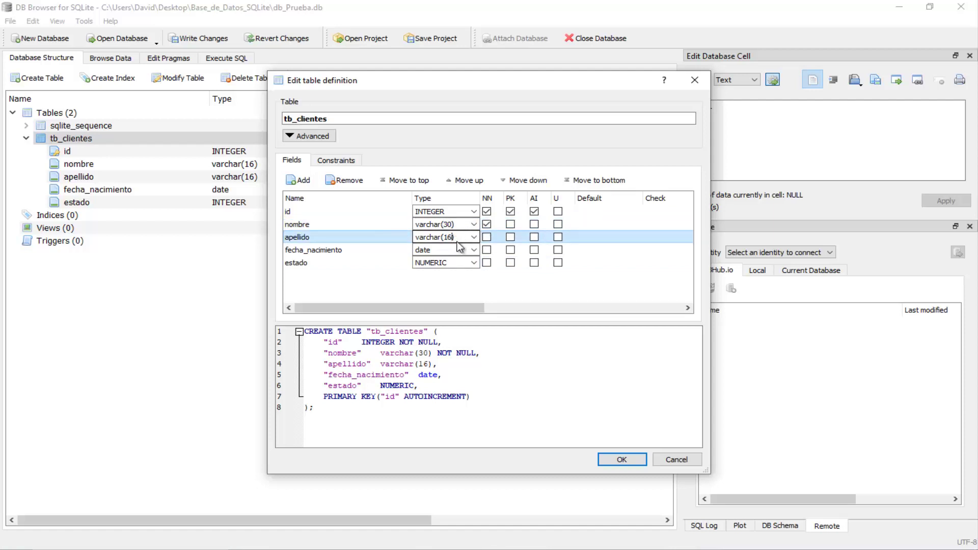
pyautogui.press('BackSpace')
pyautogui.press('BackSpace')
pyautogui.write('30')
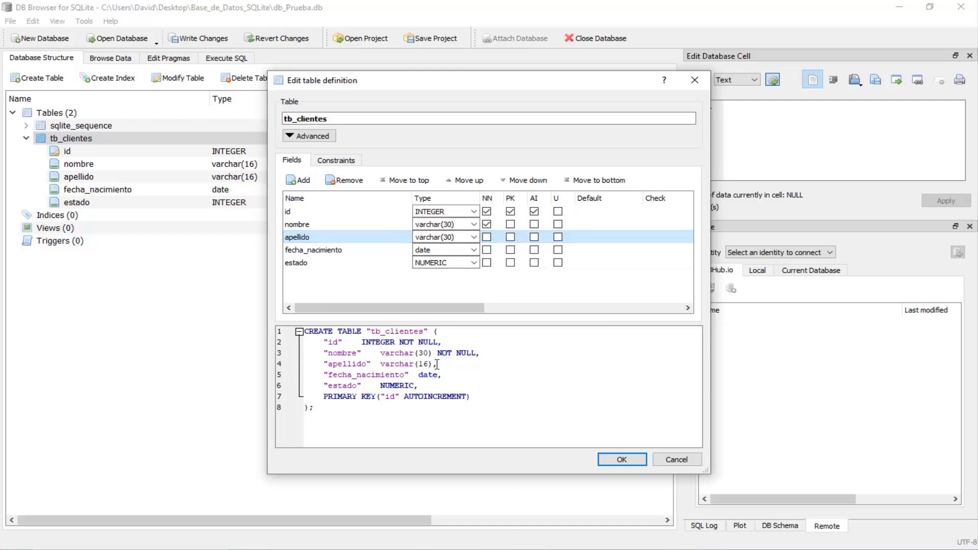
pyautogui.click(433, 249)
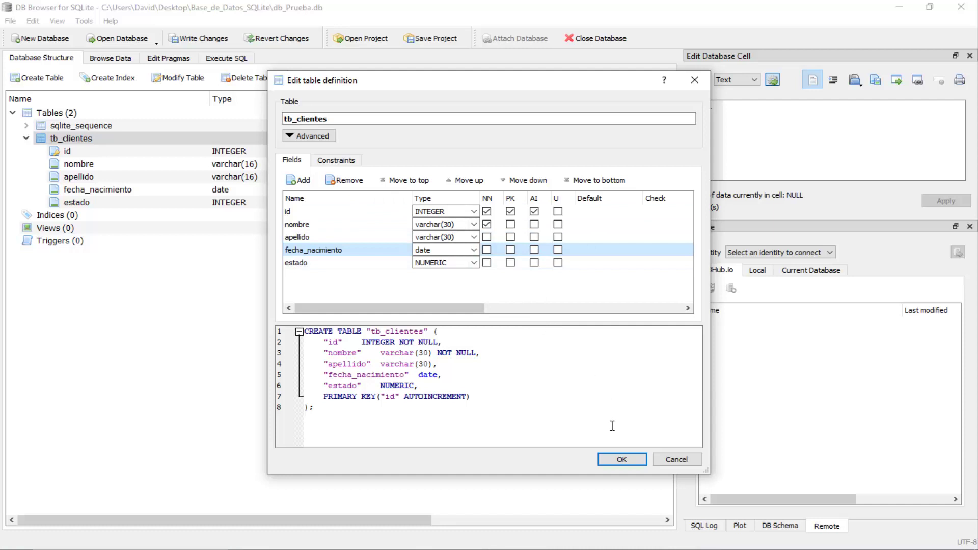
pyautogui.click(623, 457)
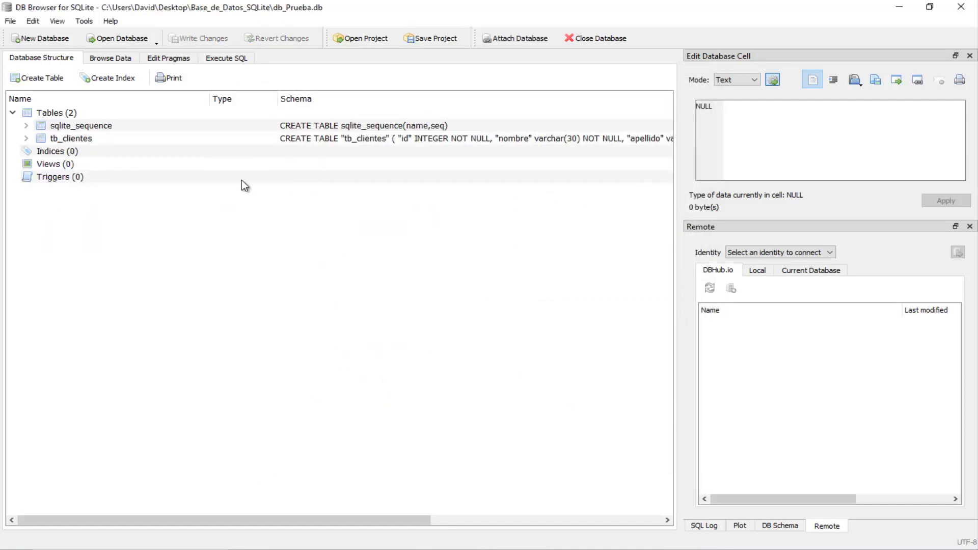
# Check the fields listed under the tb_clientes table and open its table definition for modification.
pyautogui.click(27, 139)
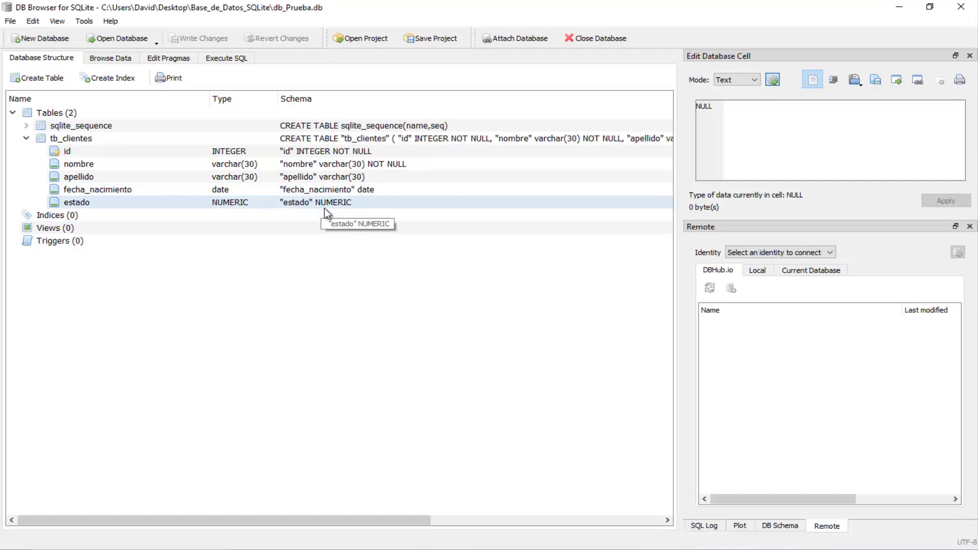
pyautogui.doubleClick(79, 138)
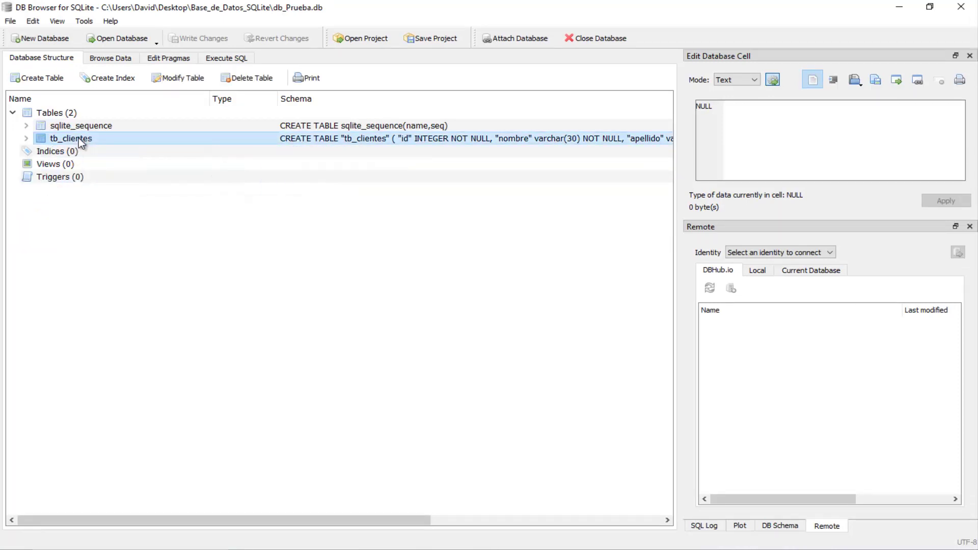
pyautogui.rightClick(80, 140)
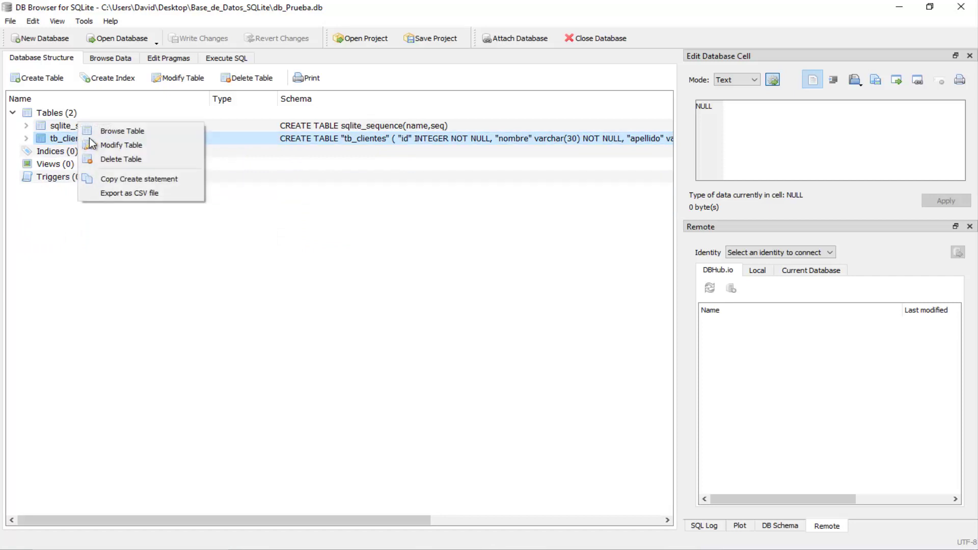
pyautogui.click(123, 144)
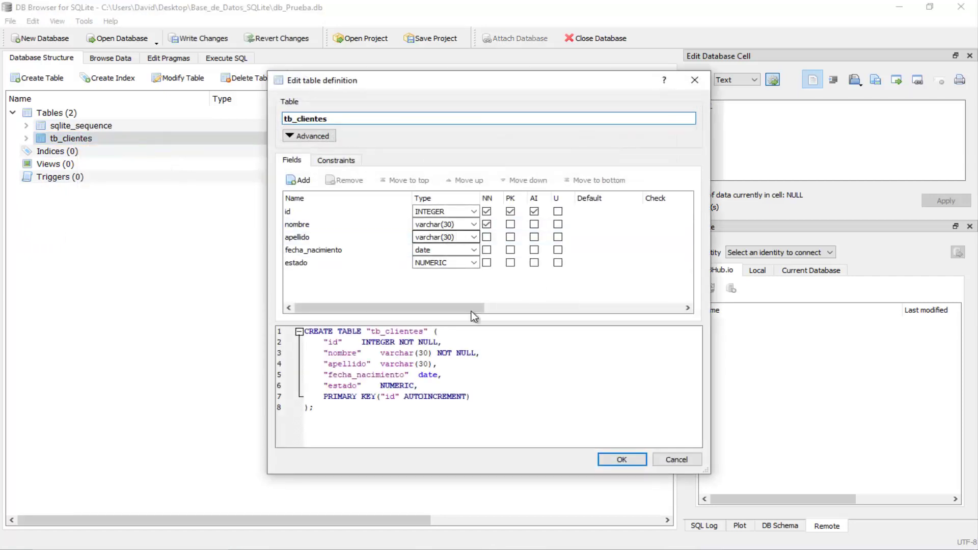
# Remove the estado field from the tb_clientes table and accept the modified table definition.
pyautogui.click(320, 263)
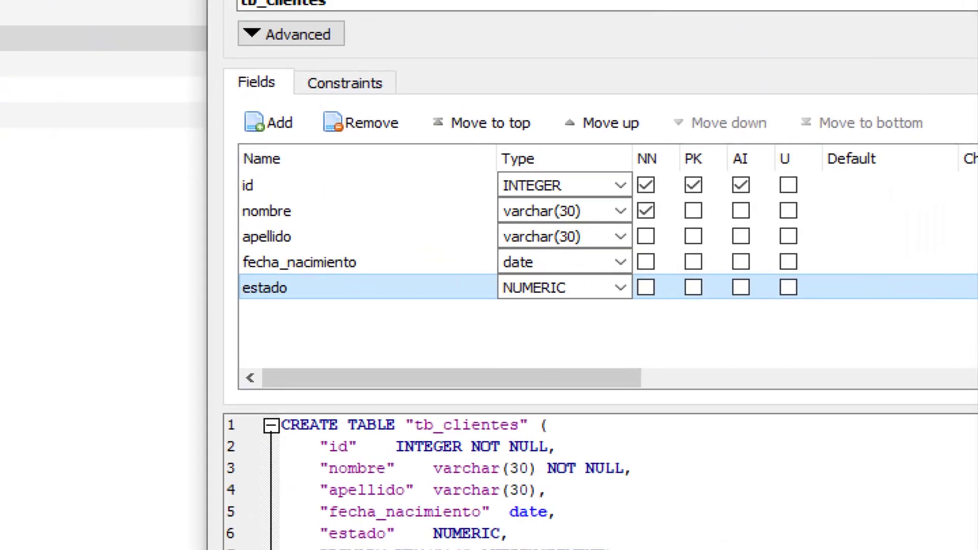
pyautogui.moveTo(353, 148); pyautogui.dragTo(385, 209)
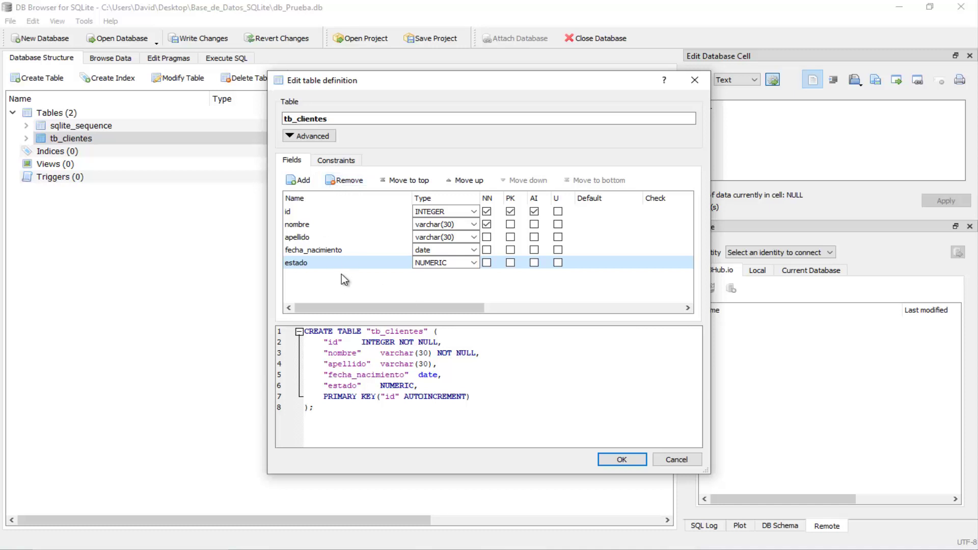
pyautogui.click(348, 180)
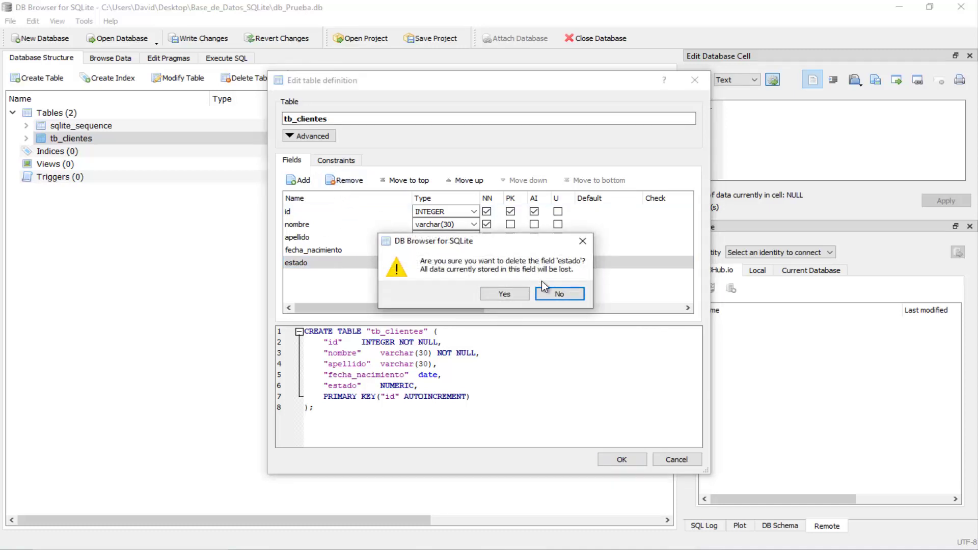
pyautogui.click(511, 296)
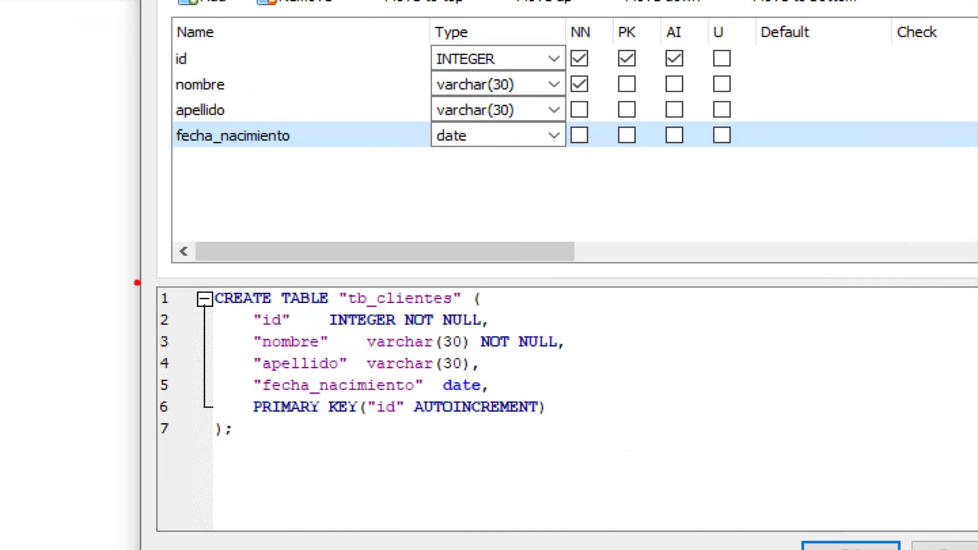
pyautogui.moveTo(138, 280); pyautogui.dragTo(694, 458)
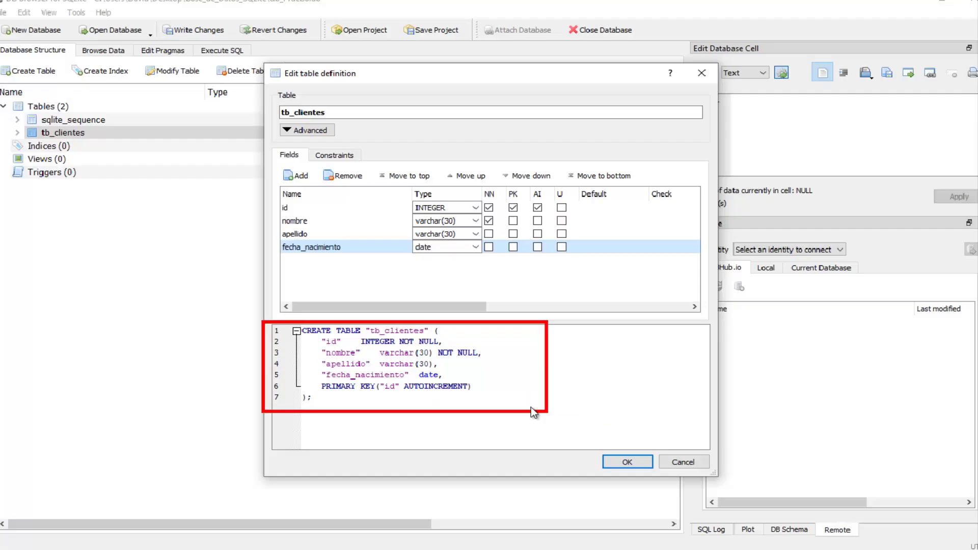
pyautogui.click(621, 460)
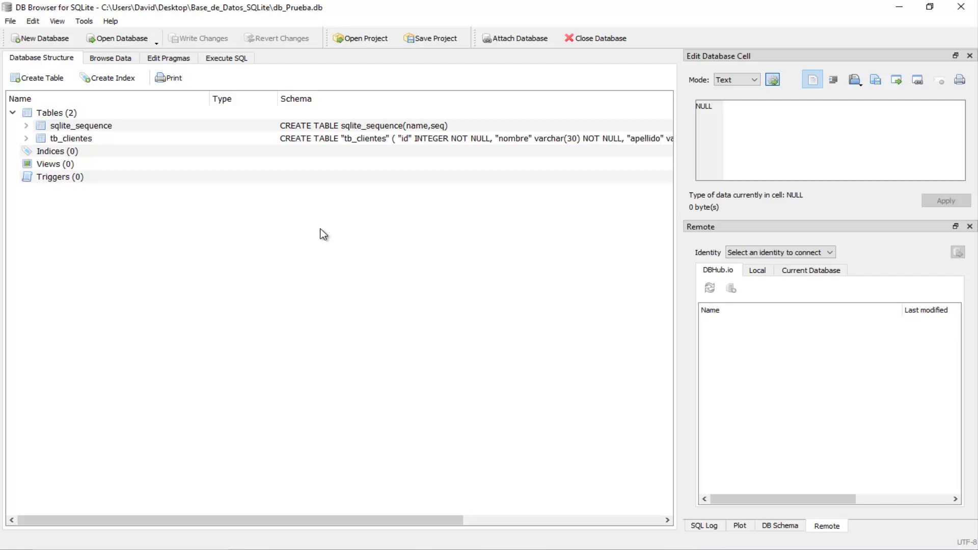
# Delete the tb_clientes table from the database, including all its data.
pyautogui.rightClick(93, 137)
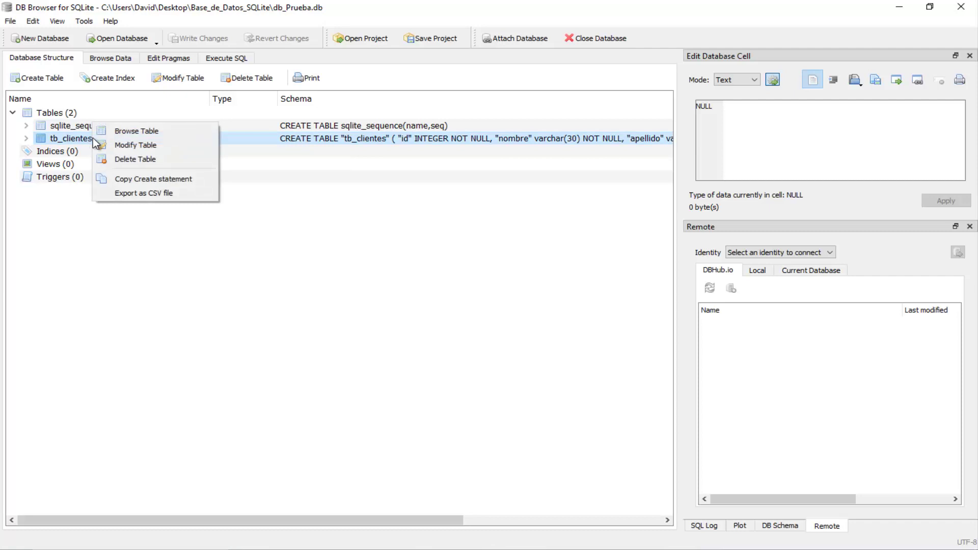
pyautogui.click(155, 159)
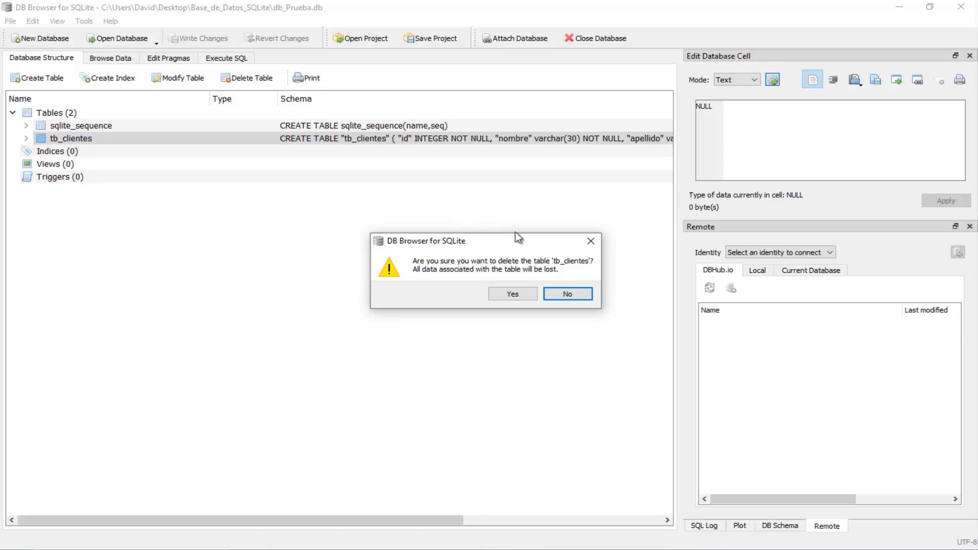
pyautogui.click(513, 294)
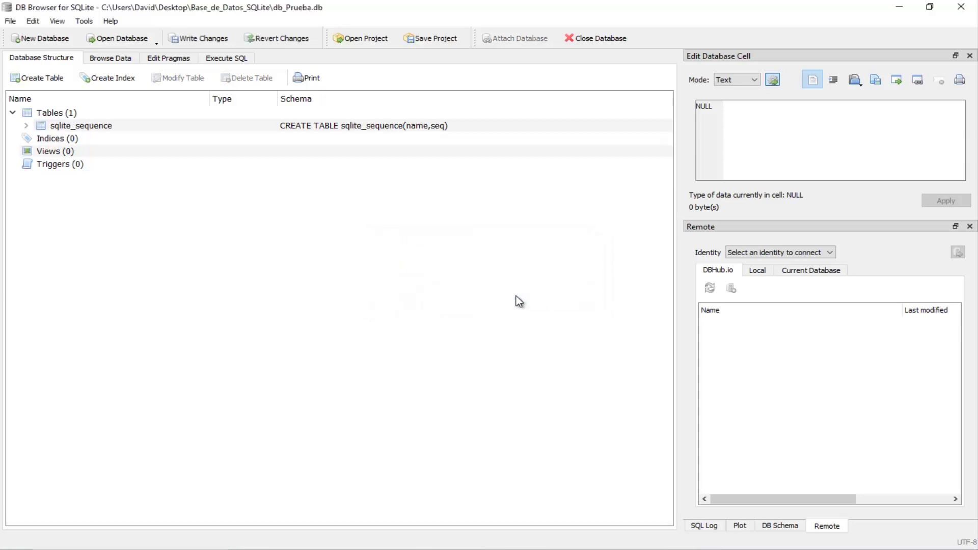